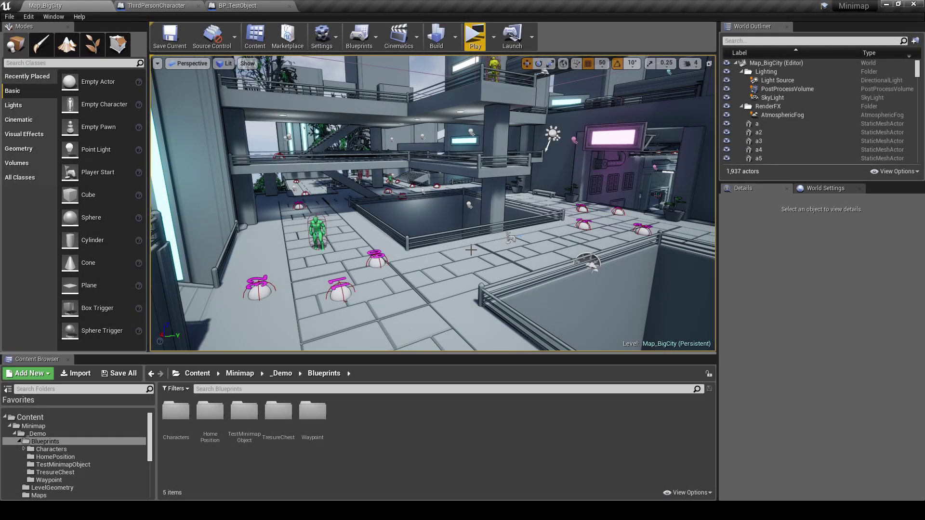
key("w")
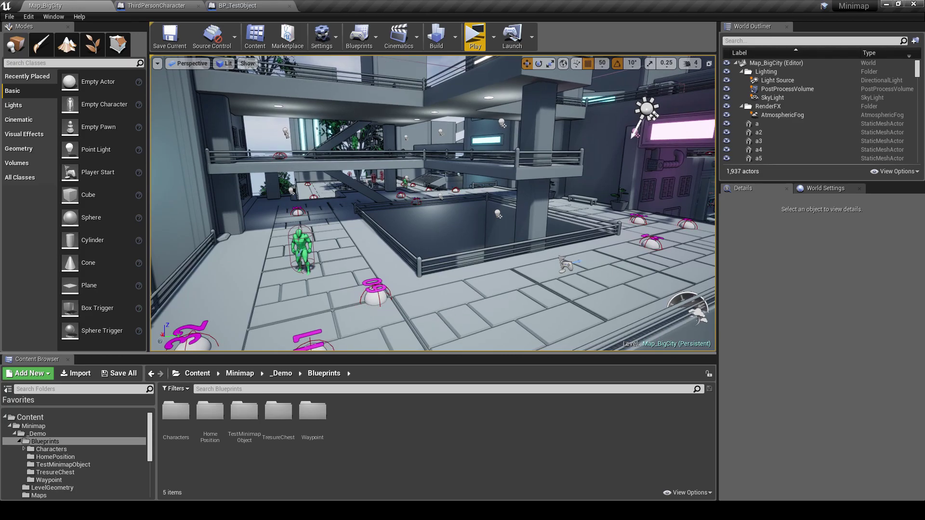
key("s")
key("w")
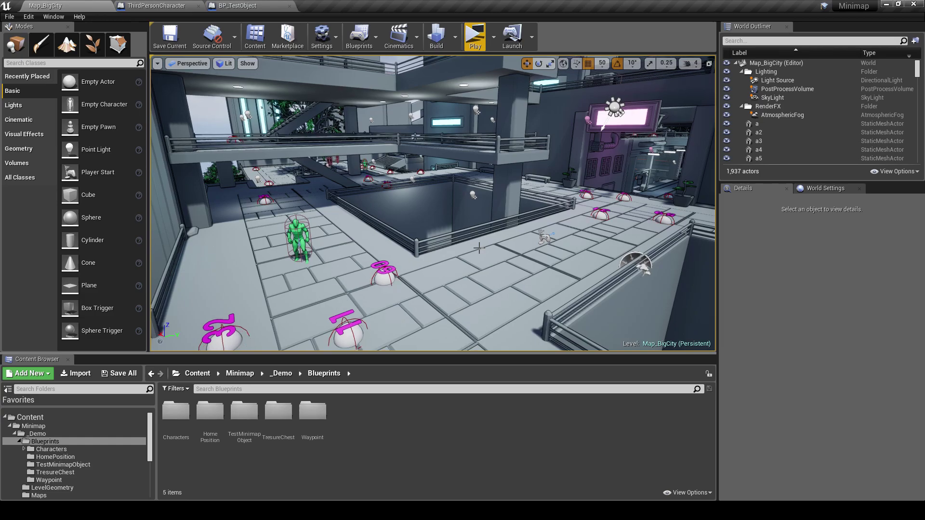
key("w")
key("s")
key("w")
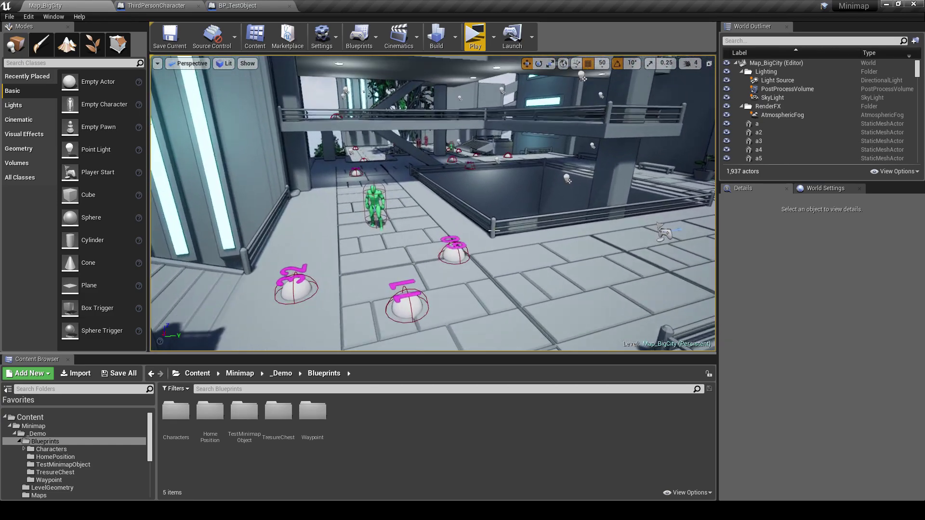
Play the Map_BigCity level and run the character around Diamond City to check how the circular minimap follows.
left_click(475, 38)
key("w")
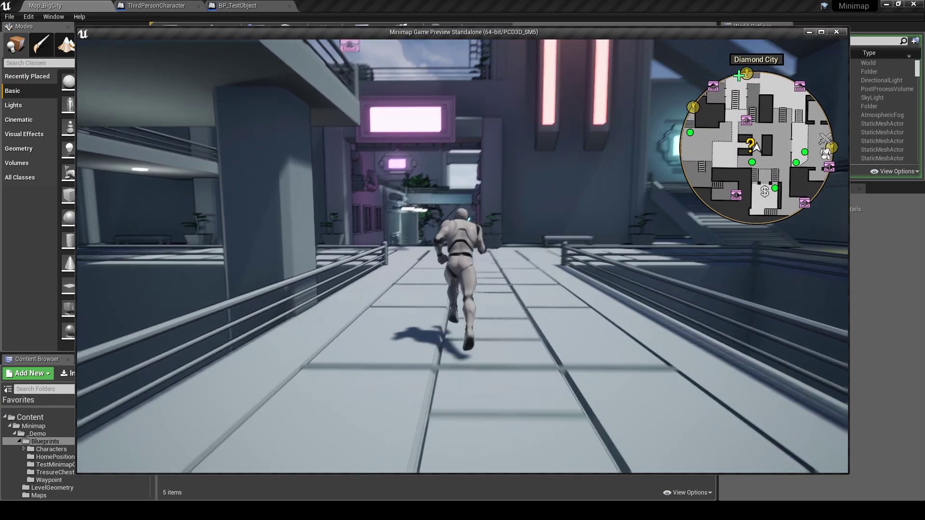
key("w")
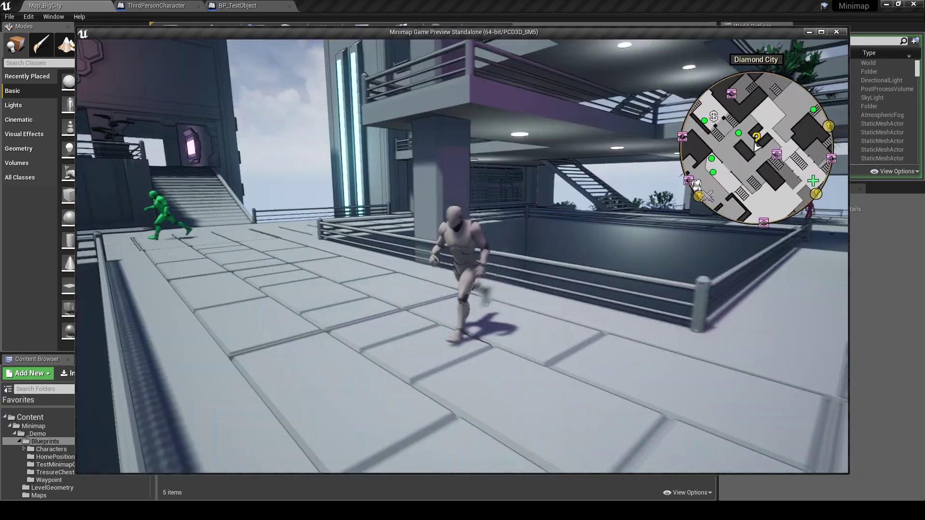
key("w")
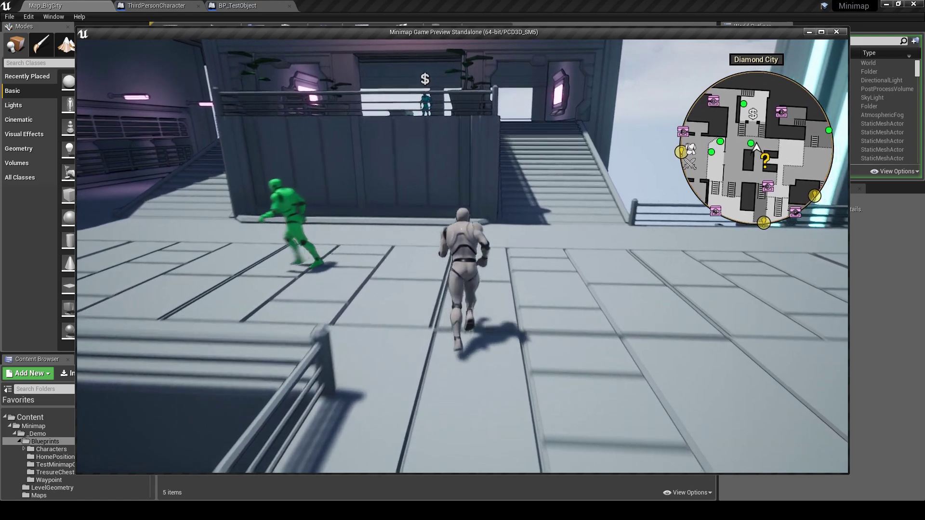
key("w")
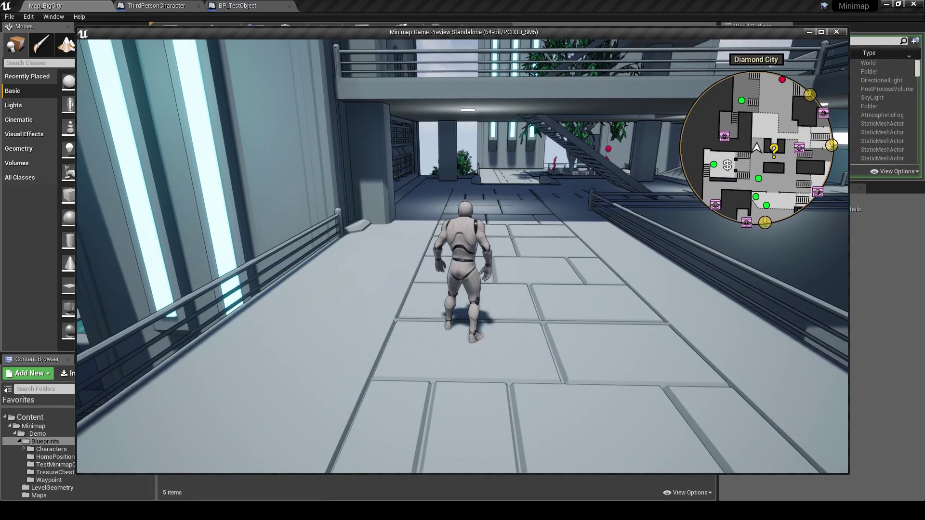
key("w")
key("w")
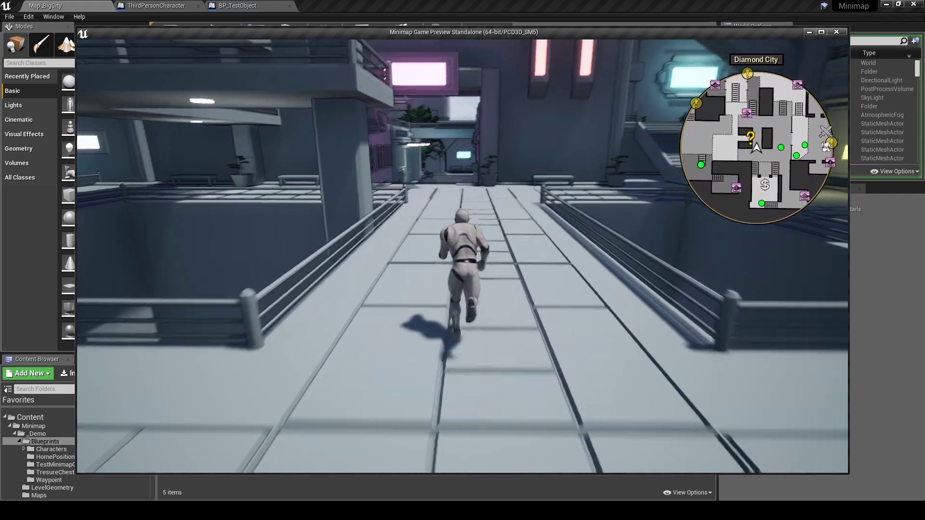
key("w")
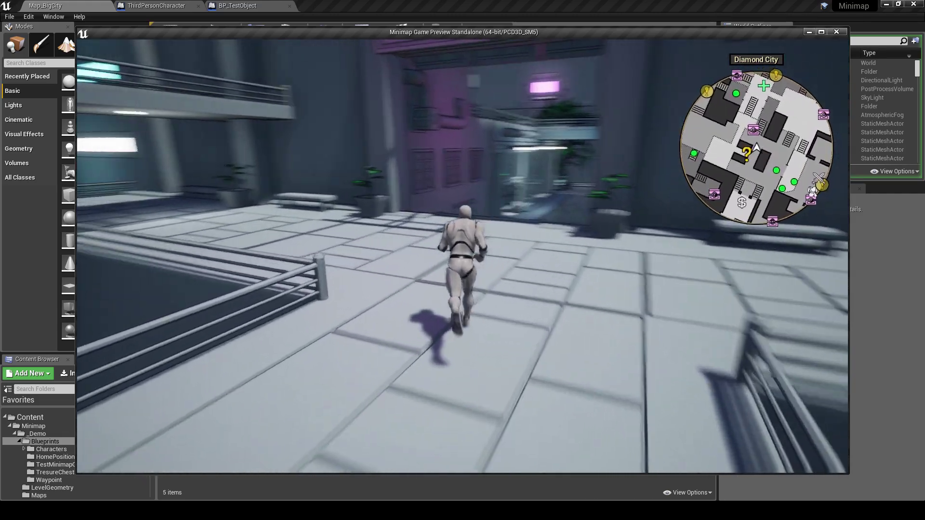
key("w")
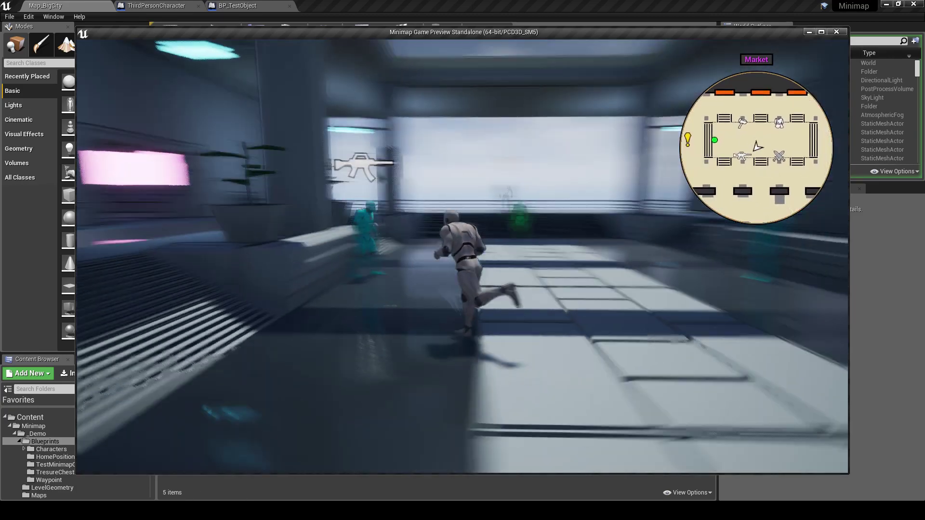
Run through the Market area and around the question-mark NPC to check its minimap, and end the play session.
key("w")
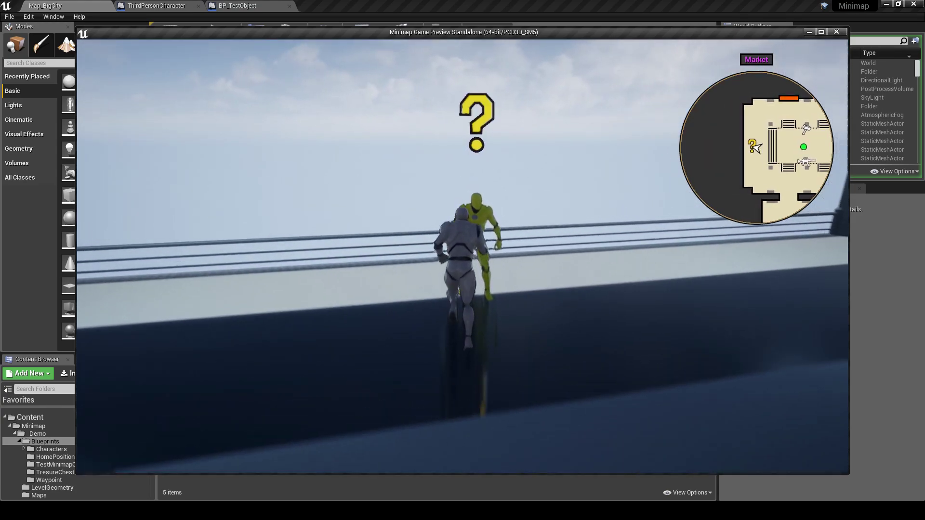
key("s")
key("s")
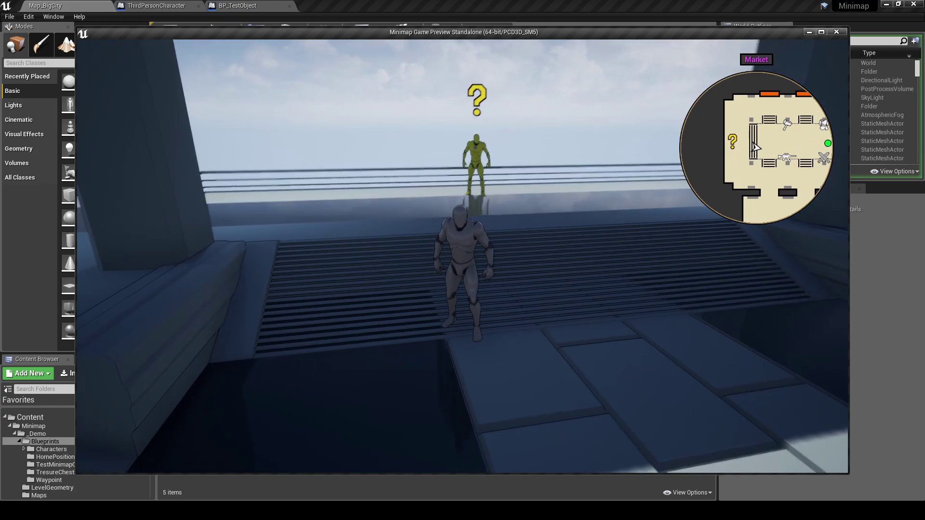
key("w")
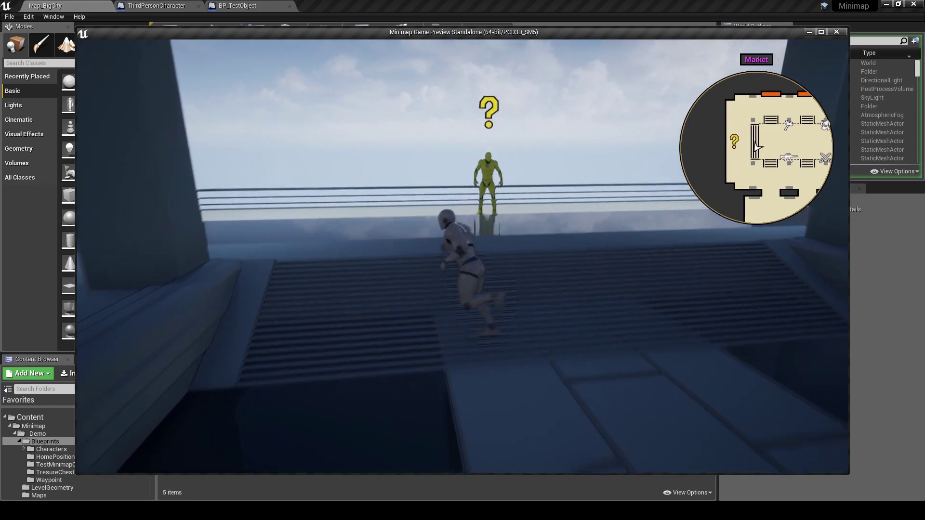
key("w")
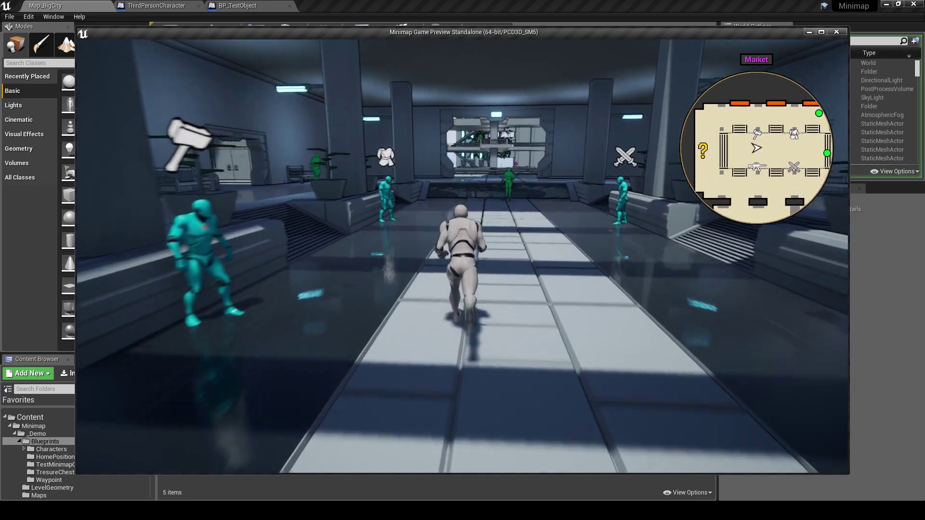
key("w")
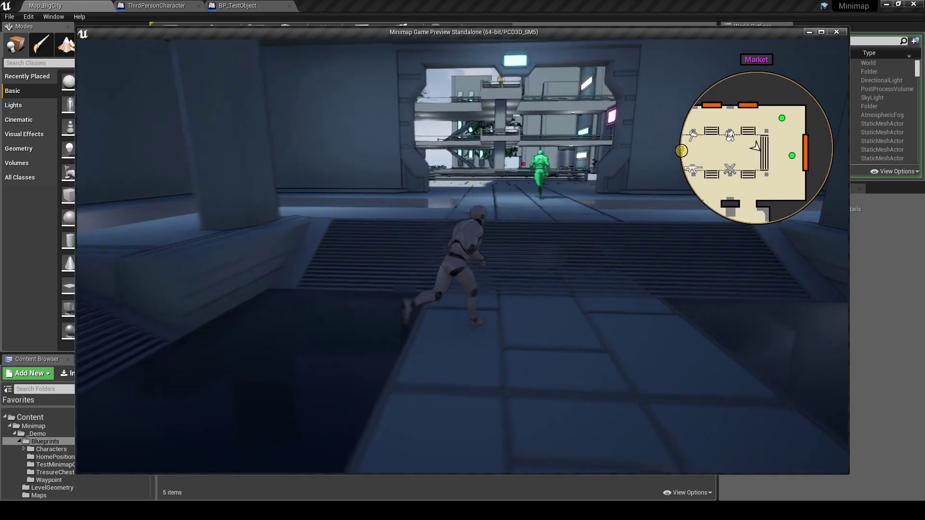
key("Escape")
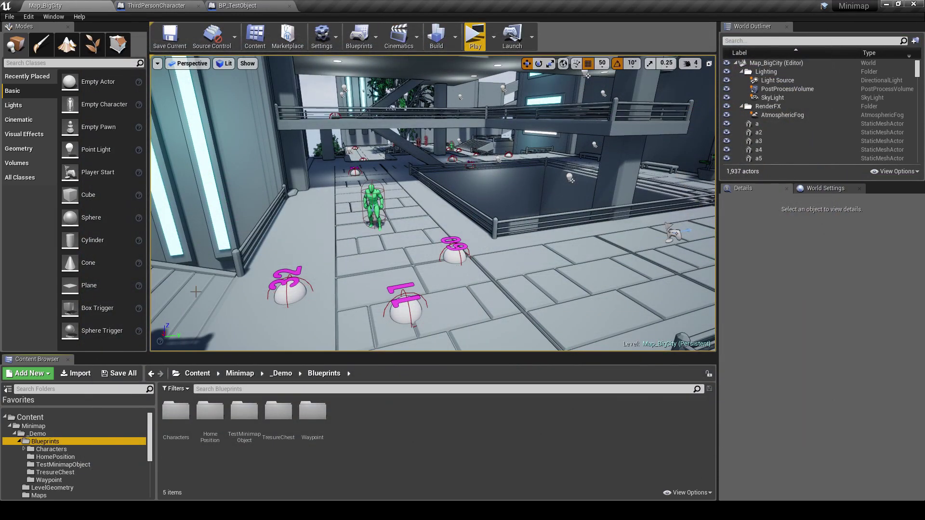
Open the Map_BasicArea level from the Maps folder under _Demo.
left_click_drag(237, 355, 237, 337)
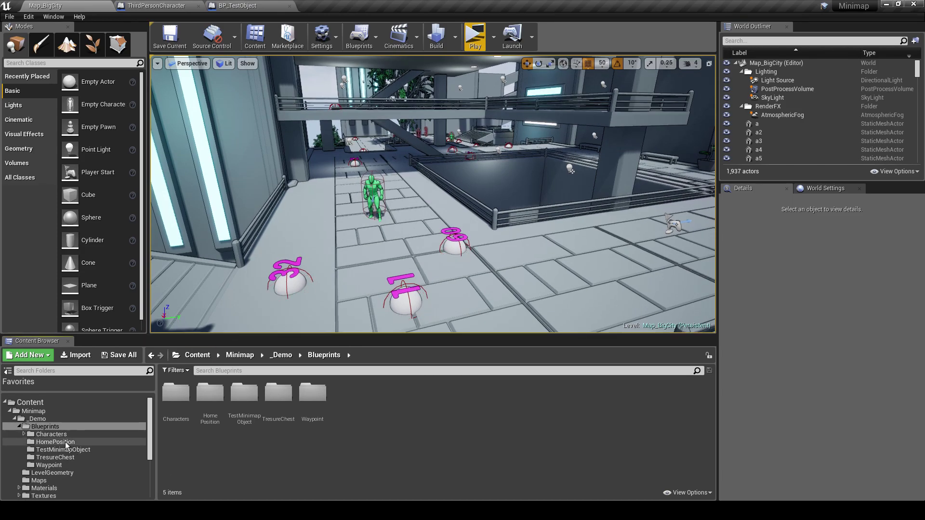
left_click(23, 433)
left_click(23, 433)
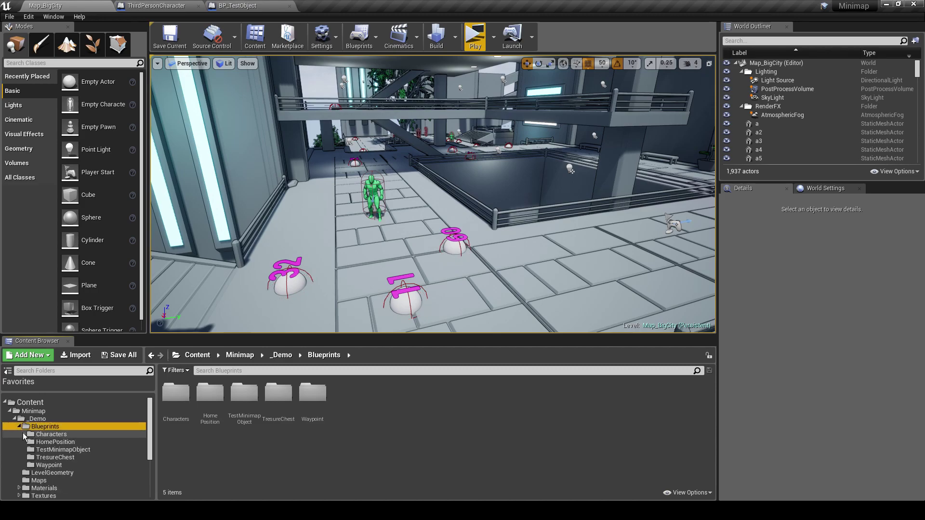
left_click(18, 427)
left_click(34, 421)
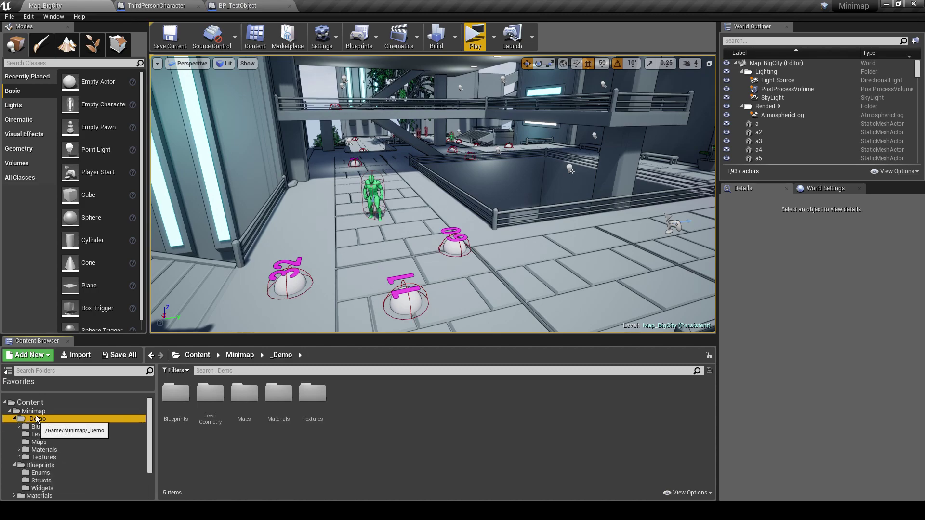
left_click(38, 442)
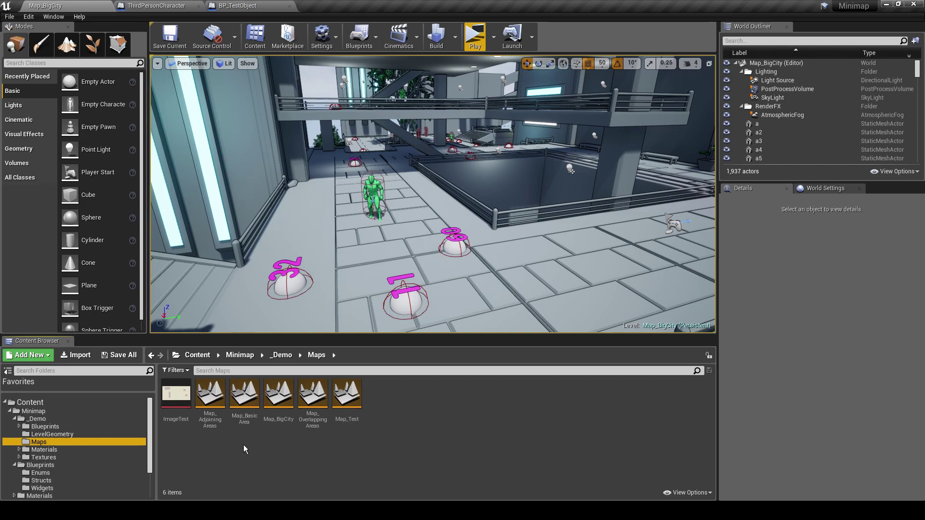
double_click(243, 394)
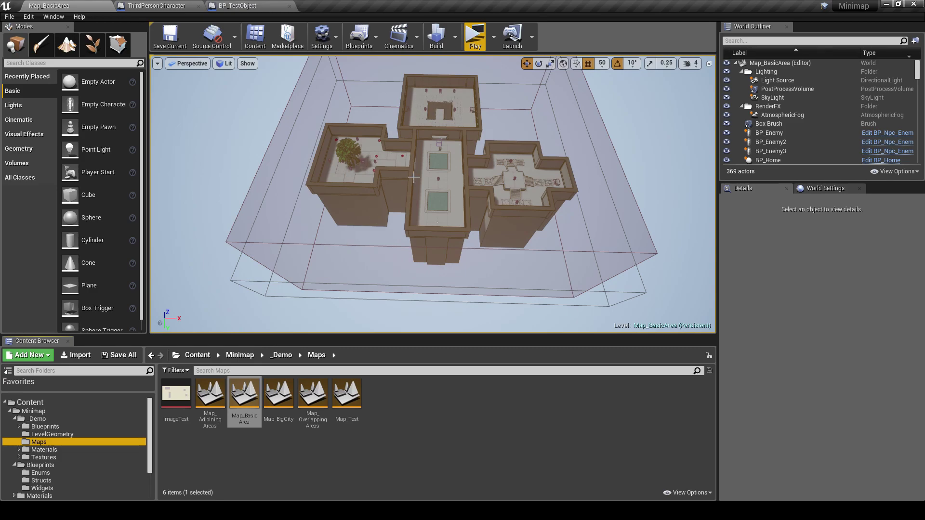
Examine the room layout of the Map_BasicArea level from above.
right_click_drag(414, 177, 412, 155)
key("w")
left_click_drag(441, 299, 447, 242)
right_click_drag(448, 242, 448, 176)
key("s")
key("a")
key("d")
key("s")
key("w")
key("s")
key("s")
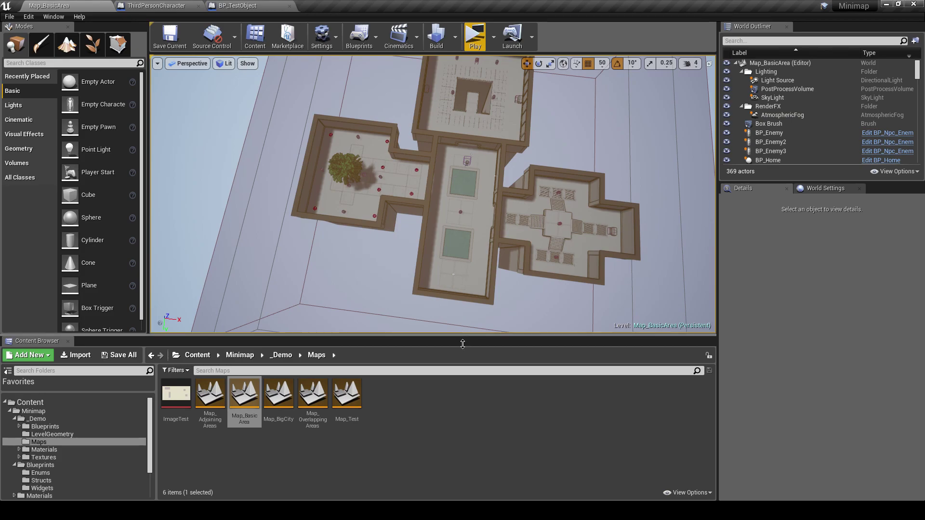
Enlarge the level viewport and select the BP_Minimap actor that encloses all the rooms.
left_click_drag(462, 344, 461, 410)
right_click_drag(457, 322, 492, 190)
key("s")
left_click(492, 190)
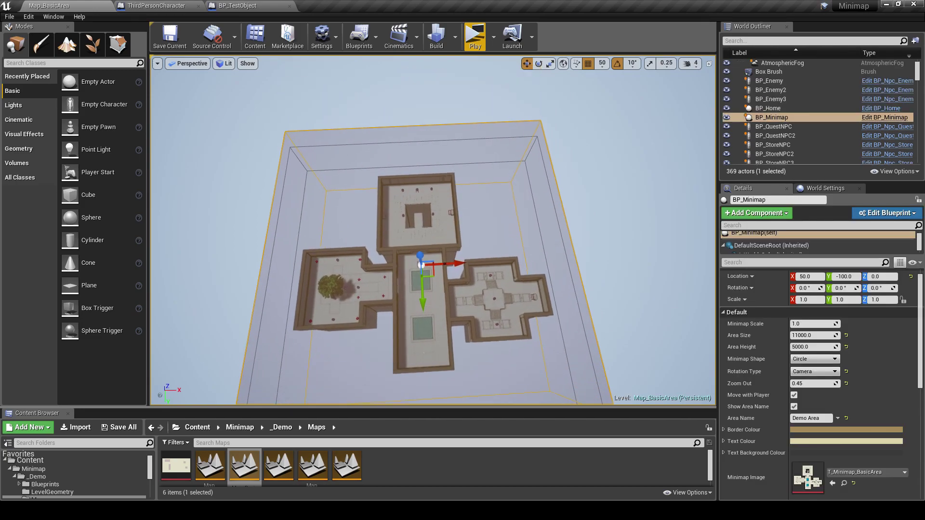
Switch the viewport to the Top view and frame the whole BP_Minimap area.
left_click(187, 63)
left_click(183, 88)
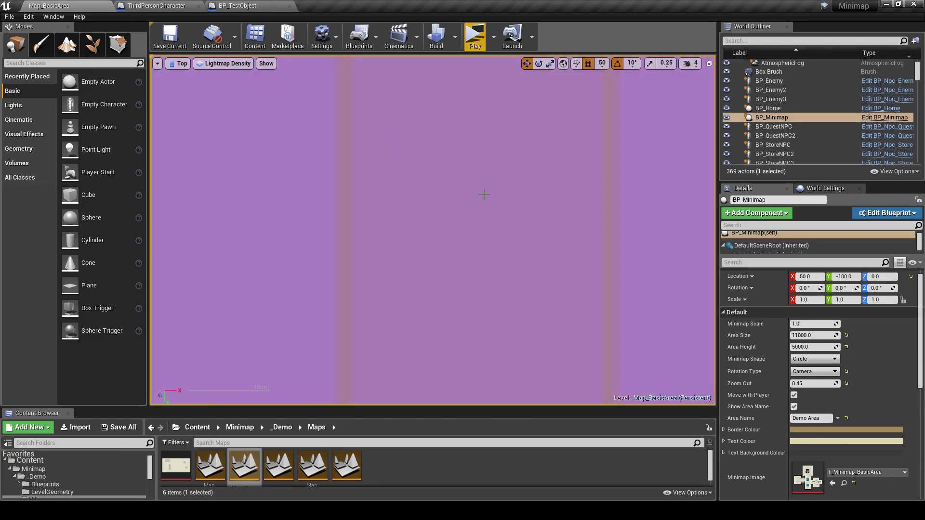
scroll(484, 194, "down", 15)
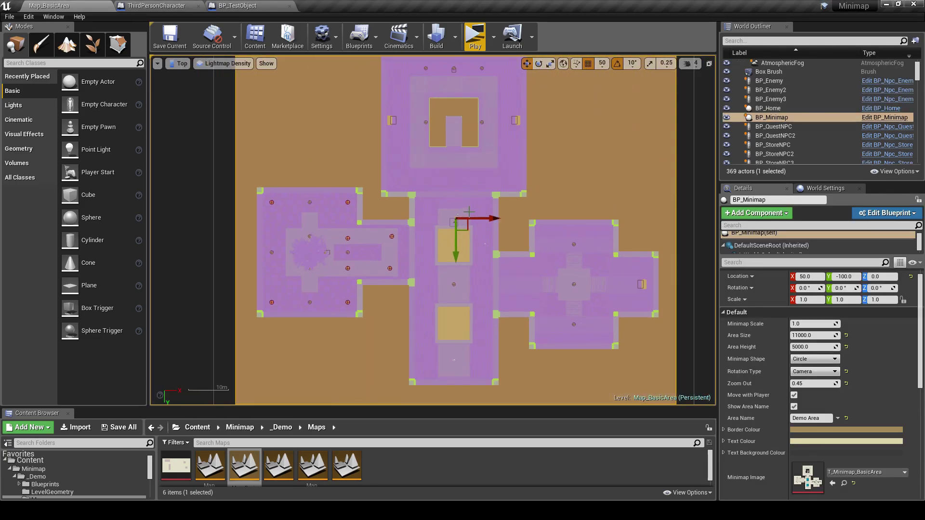
scroll(469, 212, "down", 4)
scroll(470, 212, "up", 5)
right_click_drag(528, 173, 493, 203)
scroll(493, 202, "down", 1)
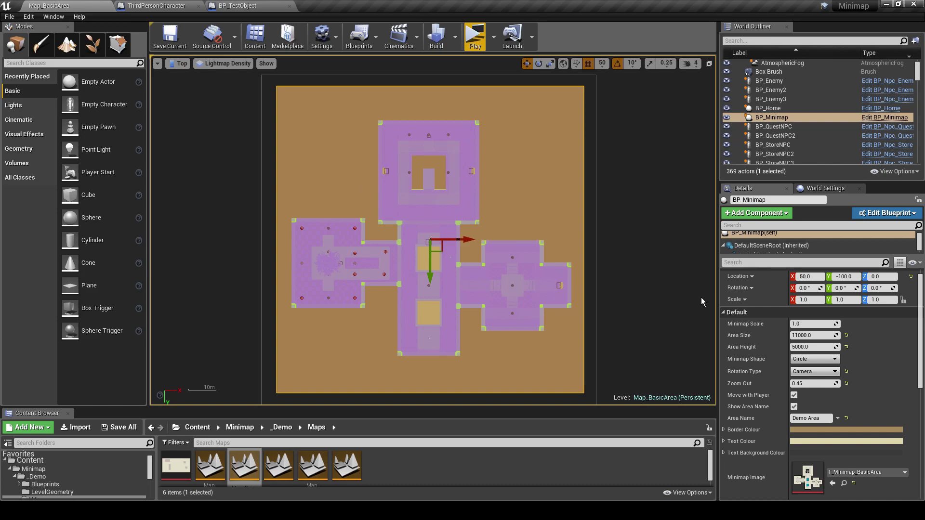
Locate the texture assigned as BP_Minimap's Minimap Image and open T_Minimap_BasicArea for viewing.
left_click(843, 483)
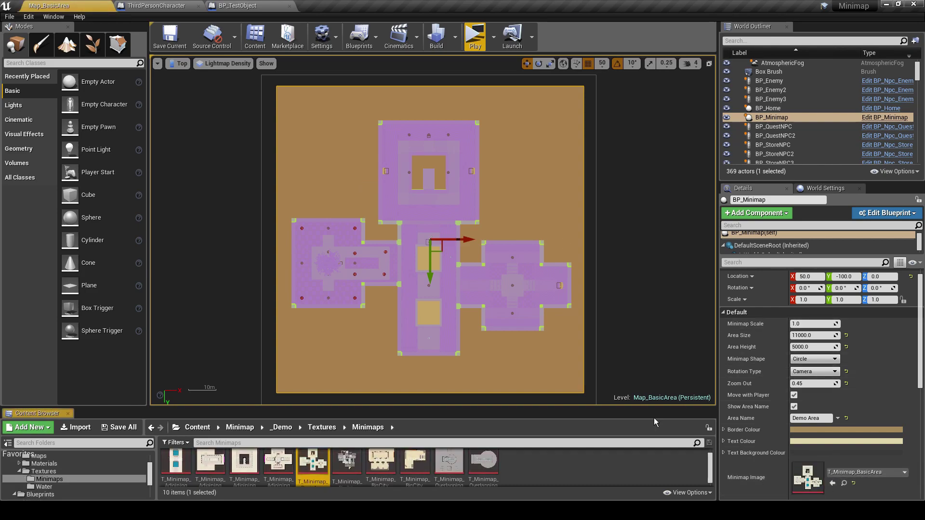
double_click(313, 461)
scroll(438, 248, "down", 2)
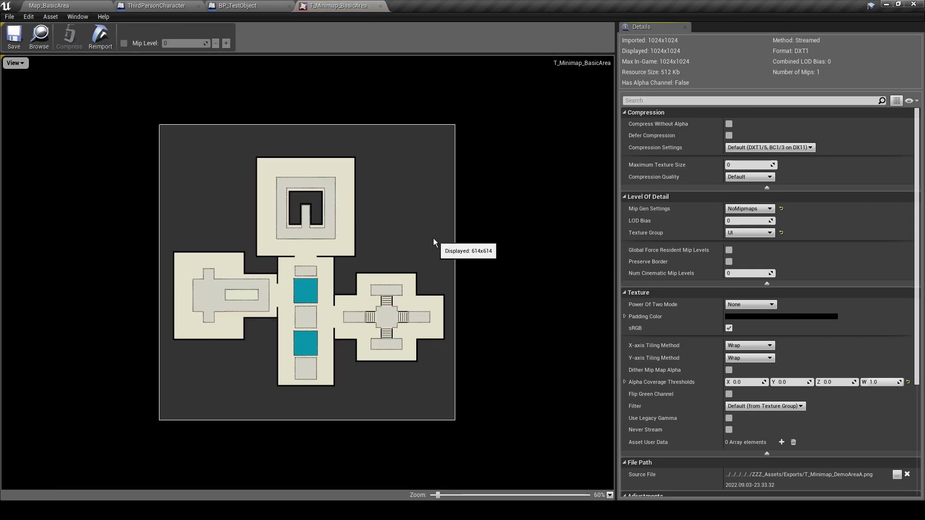
scroll(432, 238, "up", 1)
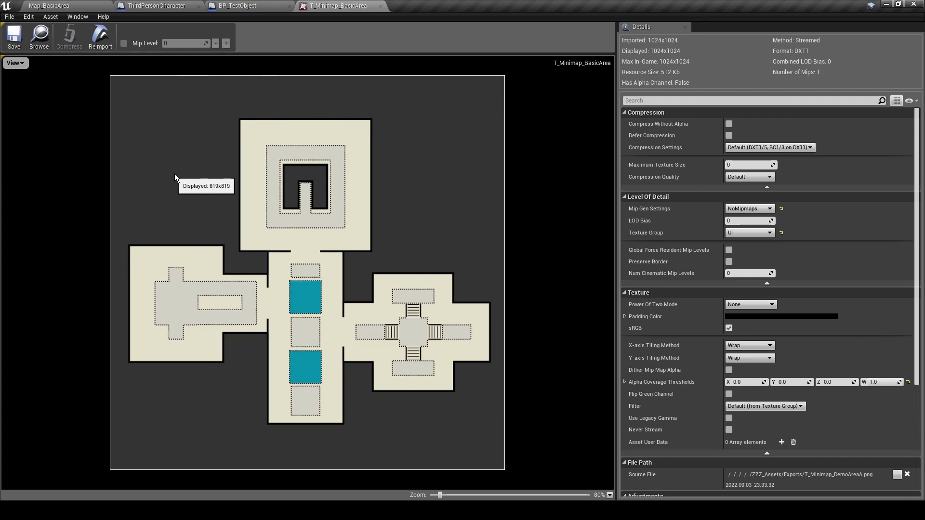
Compare the level's top-down layout with the T_Minimap_BasicArea texture, and close the texture.
left_click(60, 5)
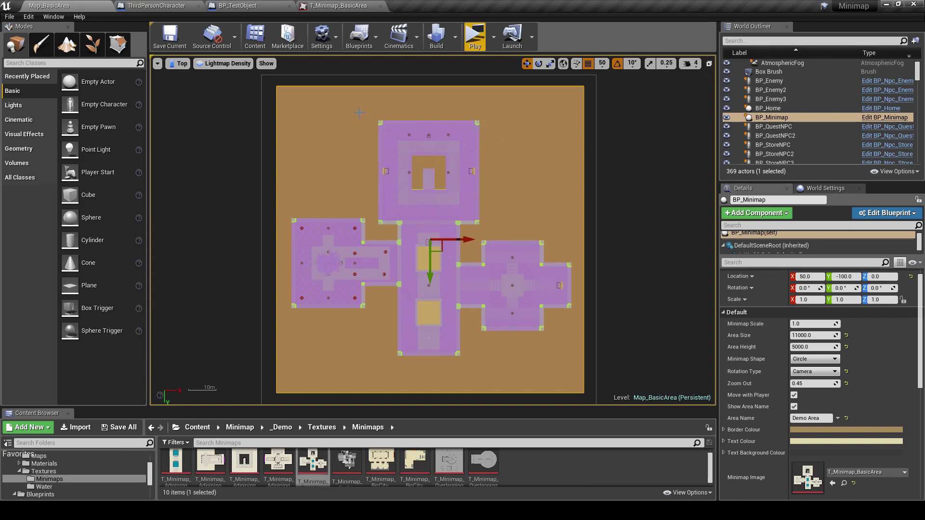
left_click(340, 6)
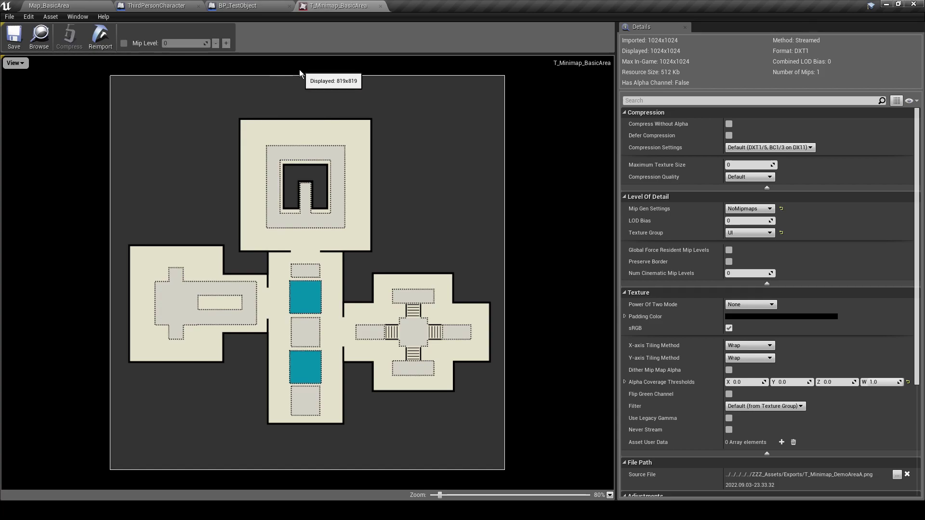
left_click(380, 5)
left_click(62, 6)
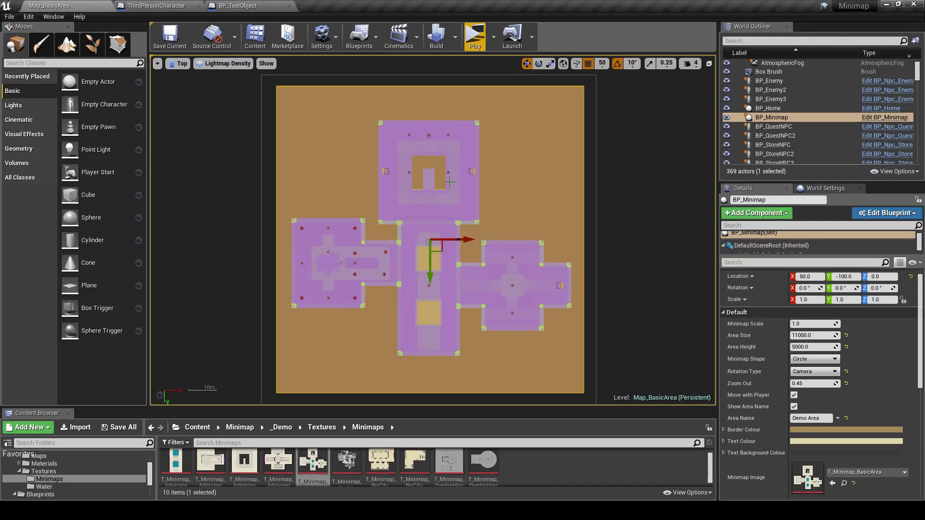
Return the level viewport to the Perspective view over the pool room.
left_click(178, 63)
left_click(187, 76)
key("w")
right_click_drag(386, 217, 385, 245)
scroll(463, 216, "down", 3)
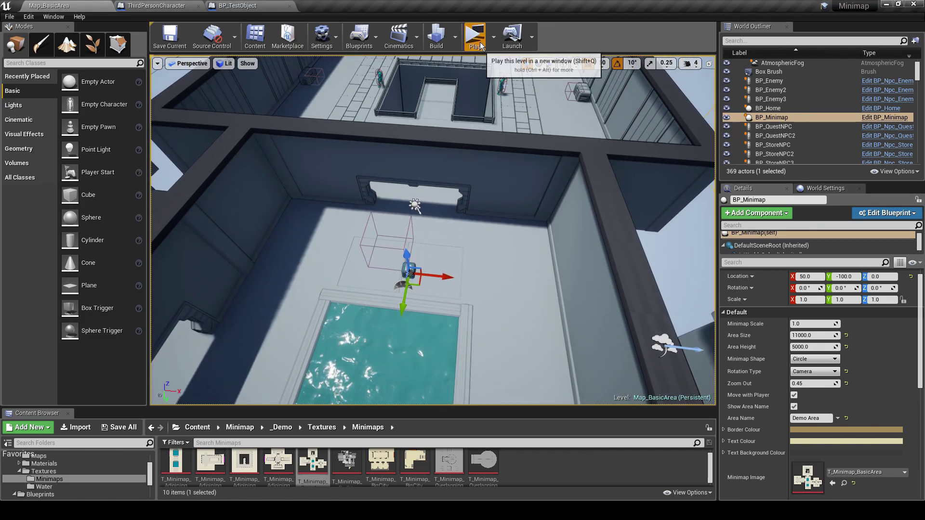
Play the level in a new window and run through the pool room towards the sword-marked NPC, watching the minimap follow the character.
left_click(475, 36)
key("w")
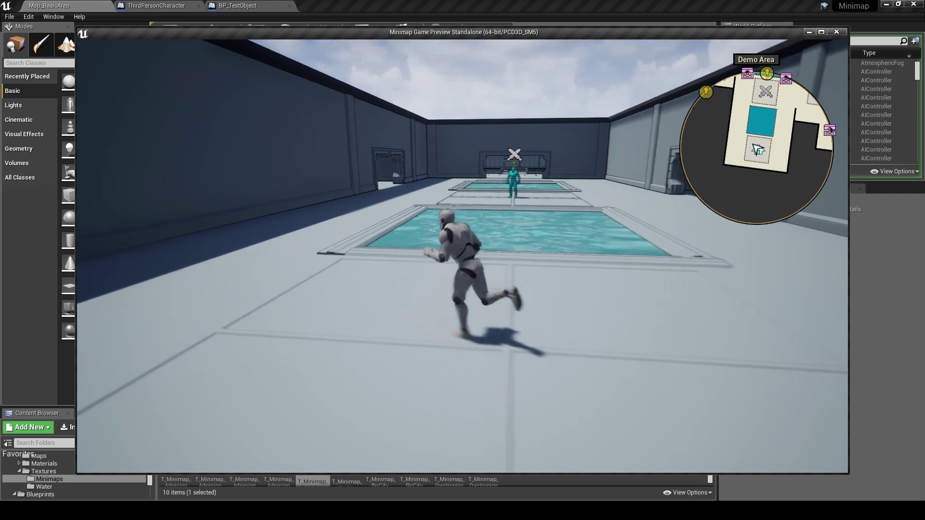
key("d")
key("s")
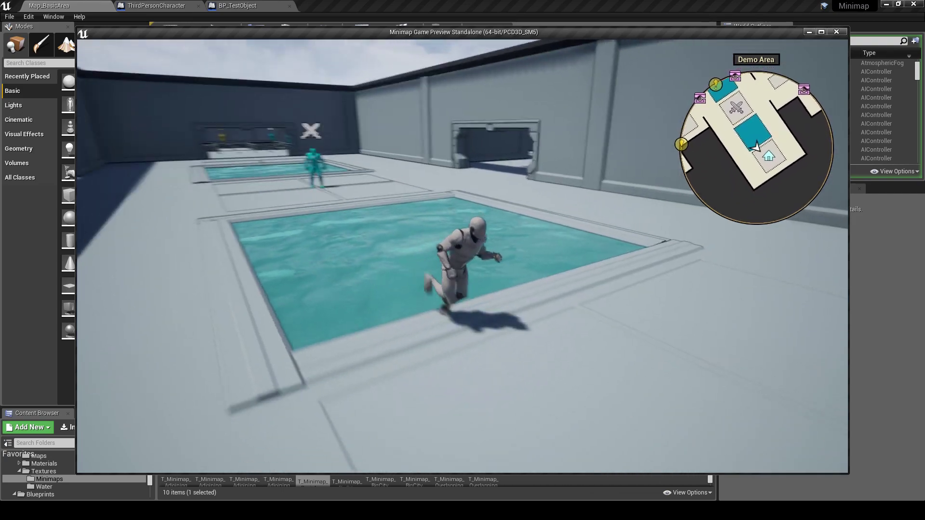
key("s")
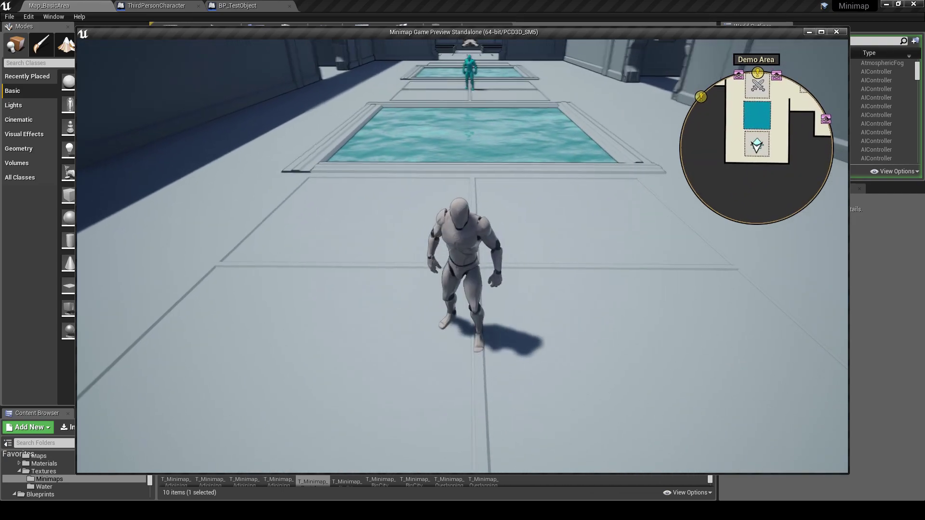
key("w")
key("w")
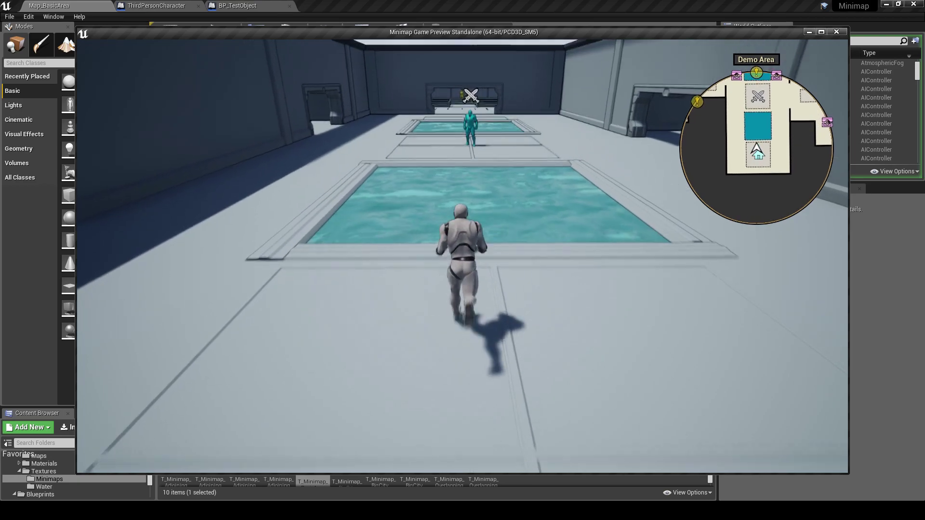
key("a")
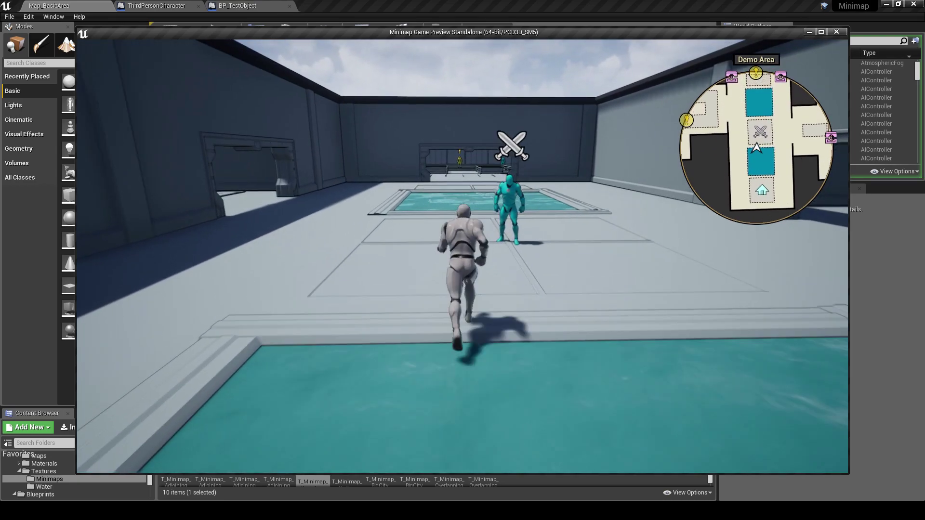
key("s")
key("w")
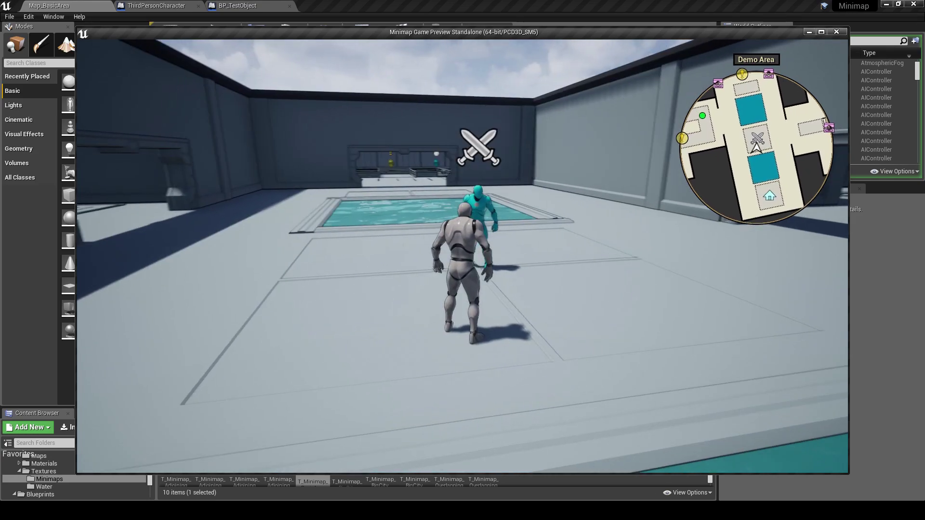
Run into the tree courtyard and walk up to the yellow quest NPC, checking the NPC markers on the minimap.
key("w")
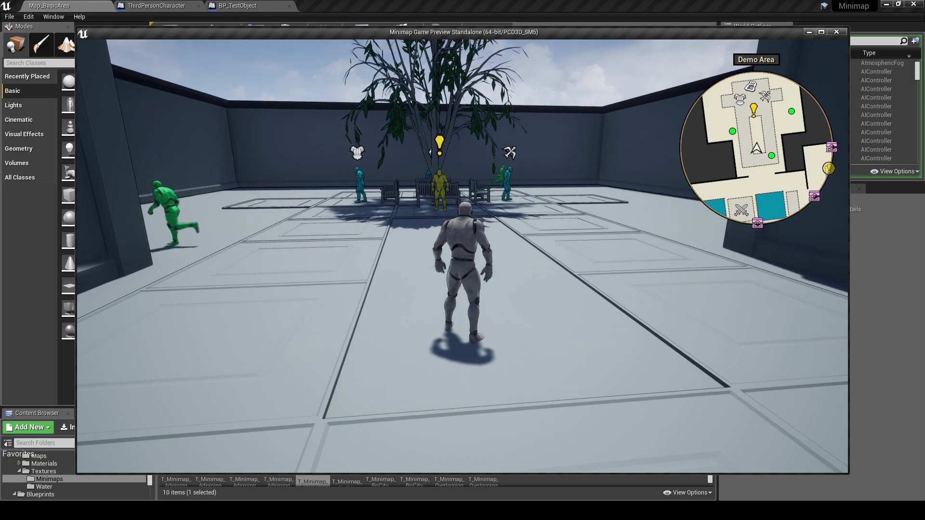
key("a")
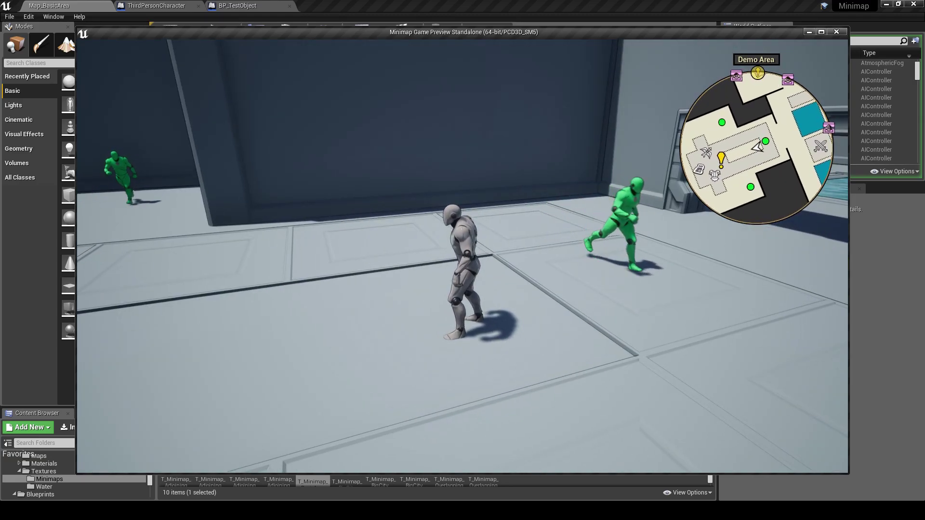
key("w")
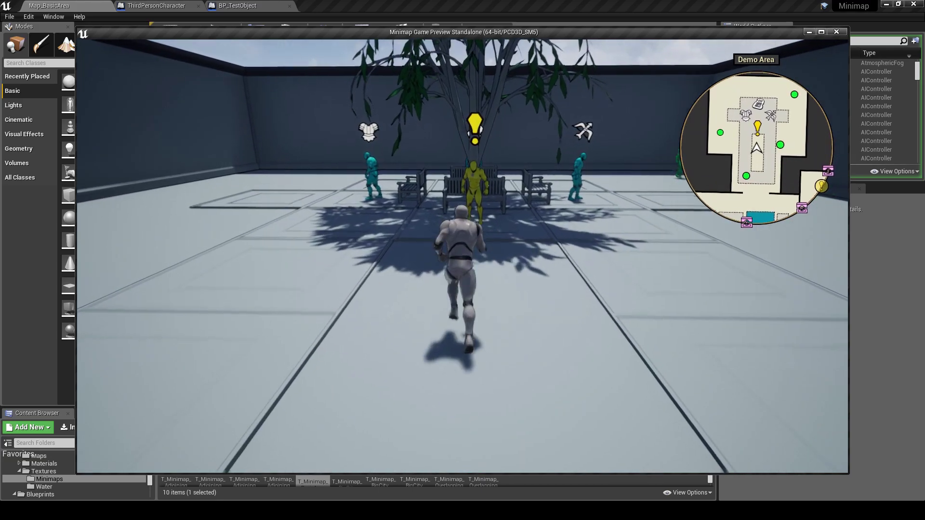
key("w")
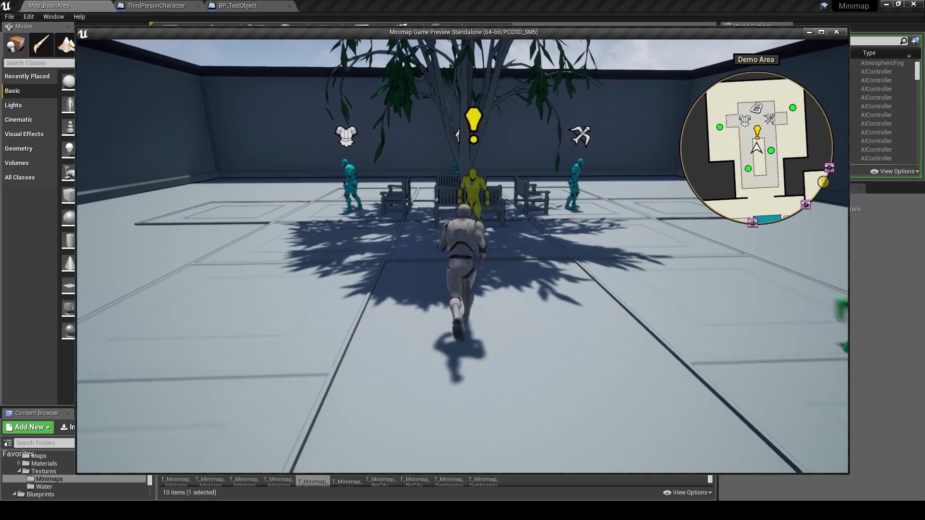
key("w")
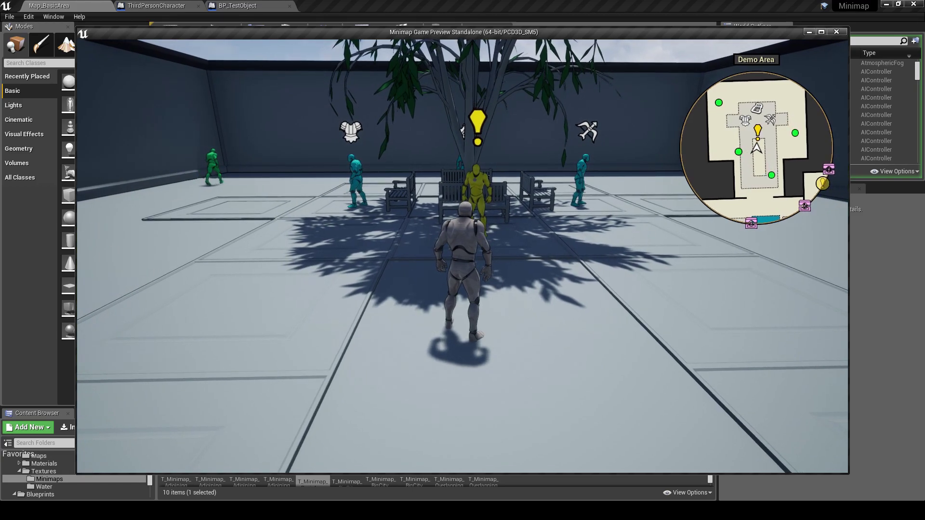
key("w")
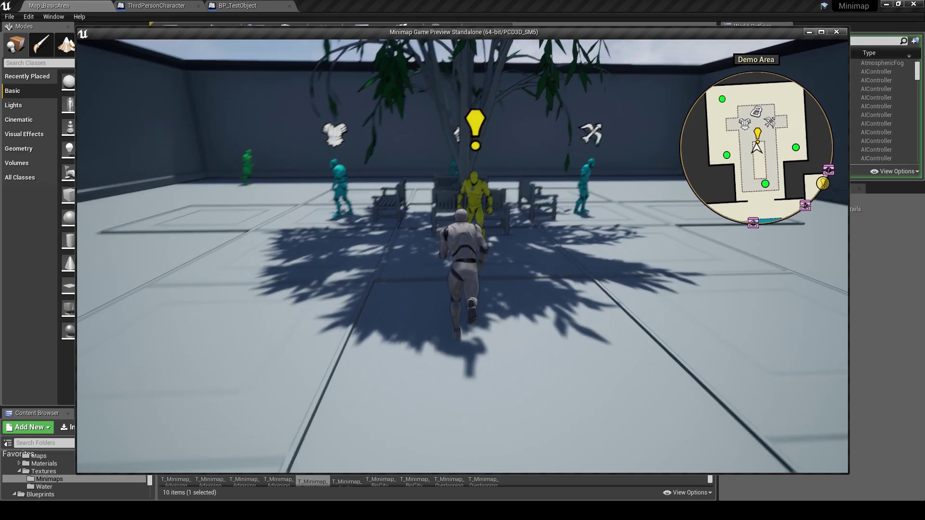
Step back from the yellow quest NPC and approach it again to check how its minimap marker updates.
key("s")
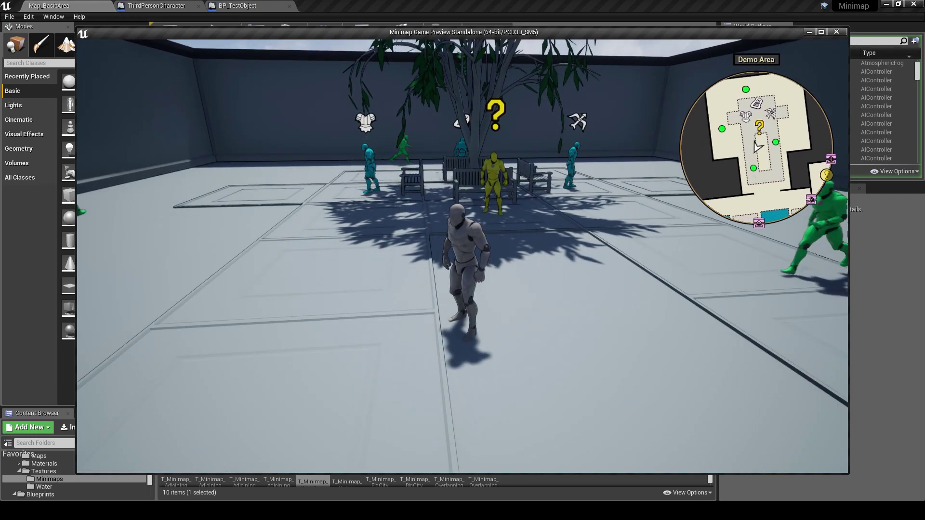
key("w")
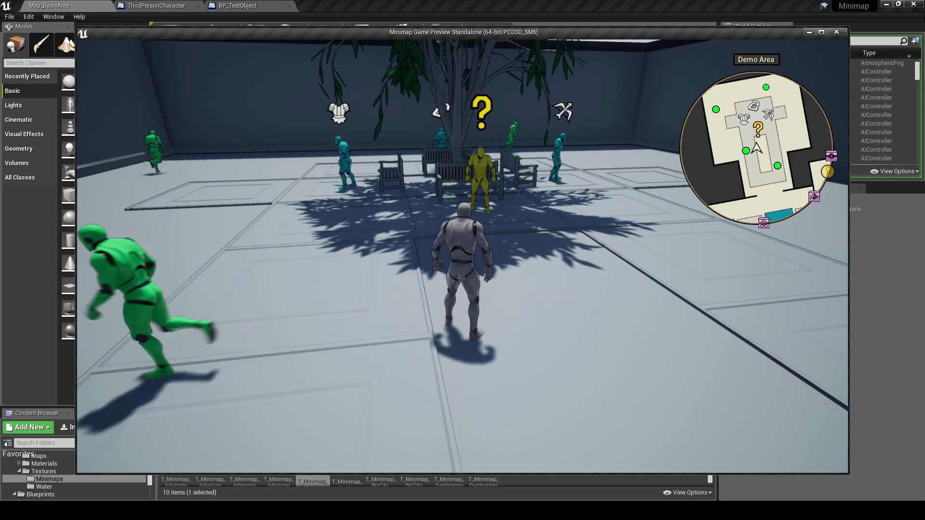
key("w")
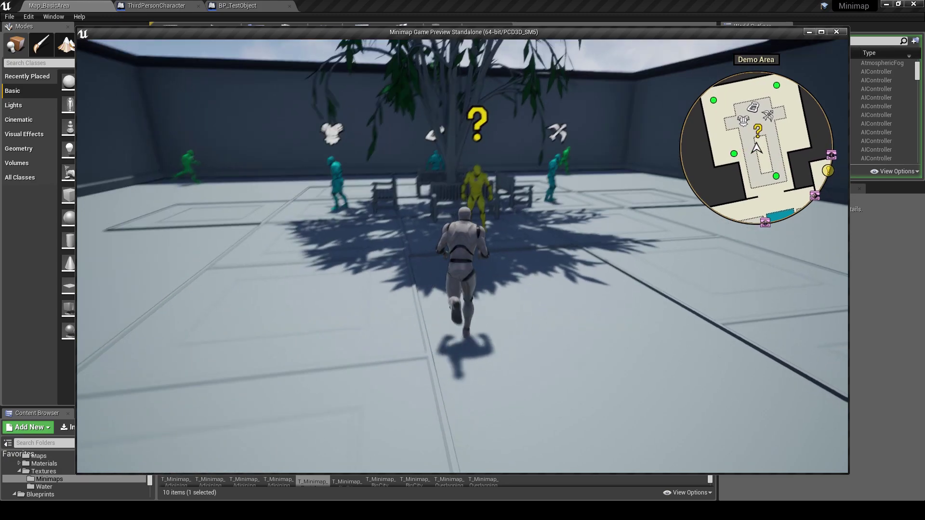
key("s")
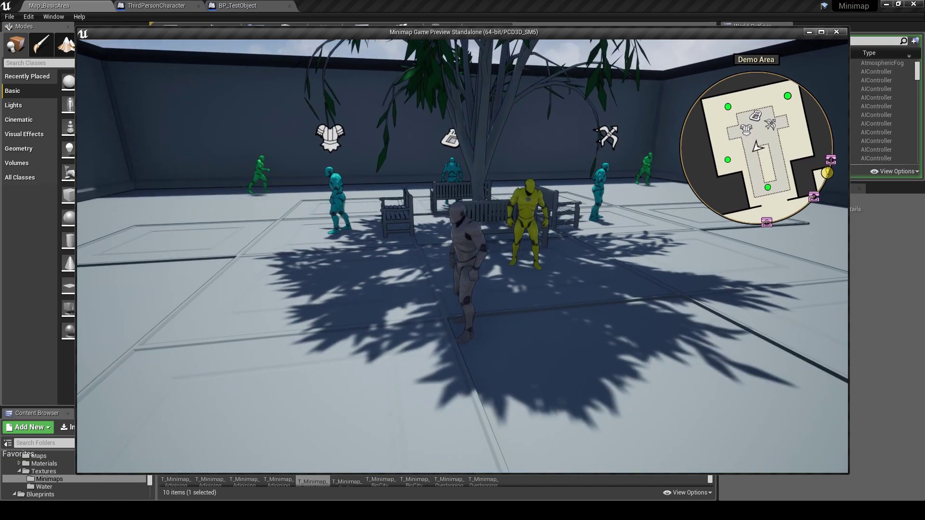
Run around the store NPCs beside the tree and compare their icons with the markers on the minimap.
key("a")
key("w")
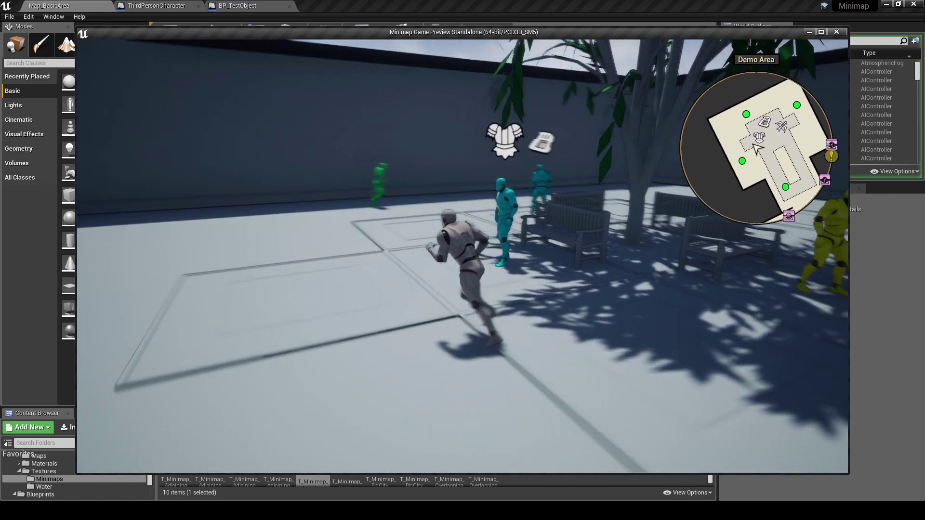
key("s")
key("d")
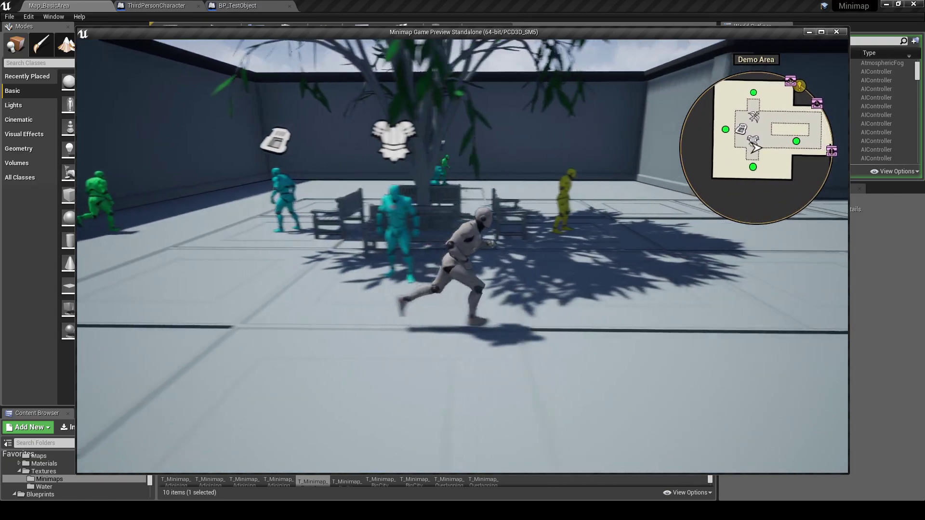
key("w")
key("a")
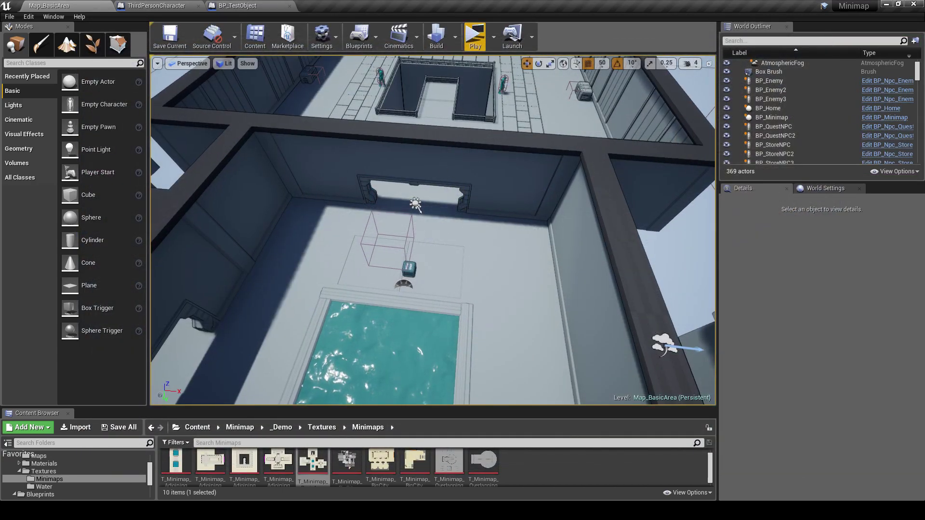
Select BP_Minimap and frame its whole area volume around the level in the viewport.
right_click_drag(432, 230, 463, 202)
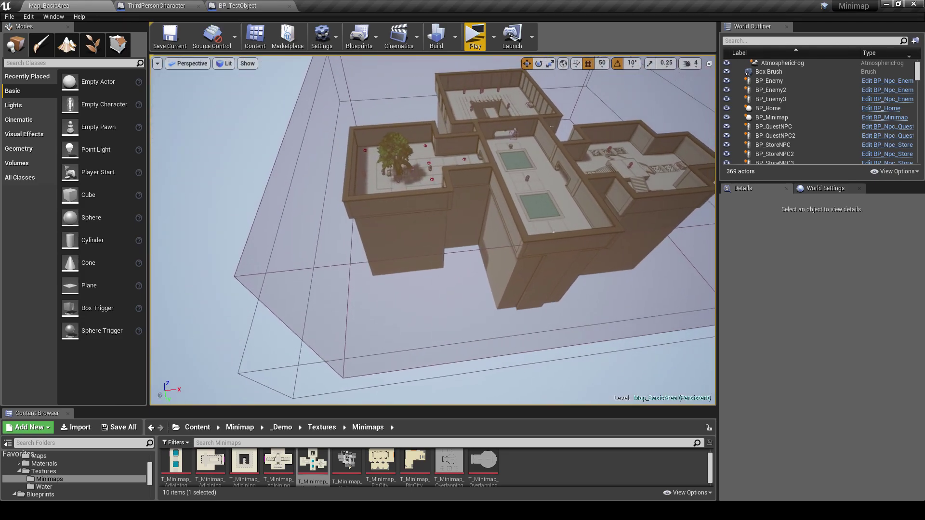
left_click(463, 202)
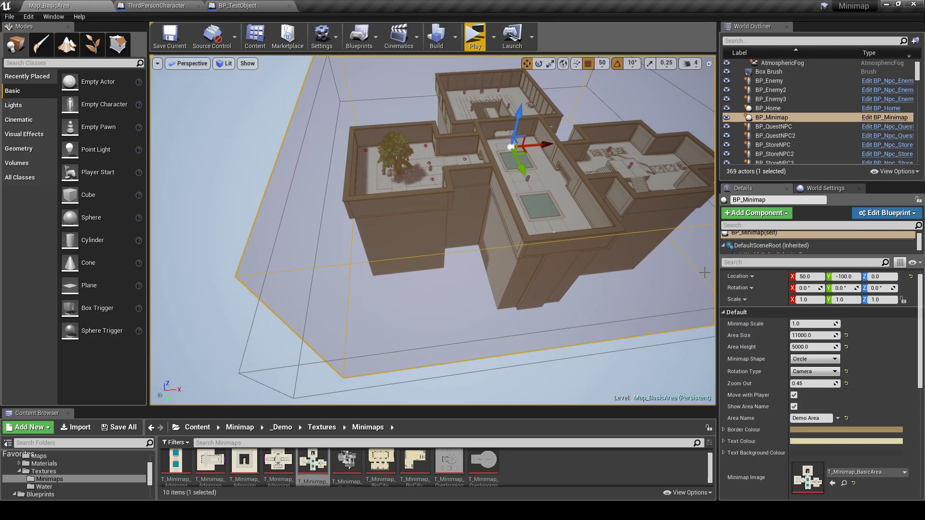
key("f")
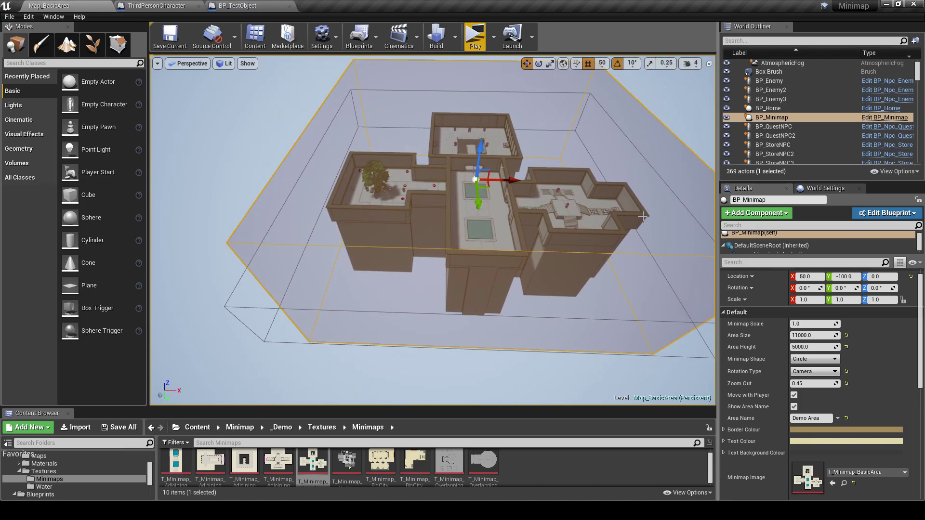
left_click(778, 110)
left_click(777, 118)
right_click_drag(692, 151, 697, 137)
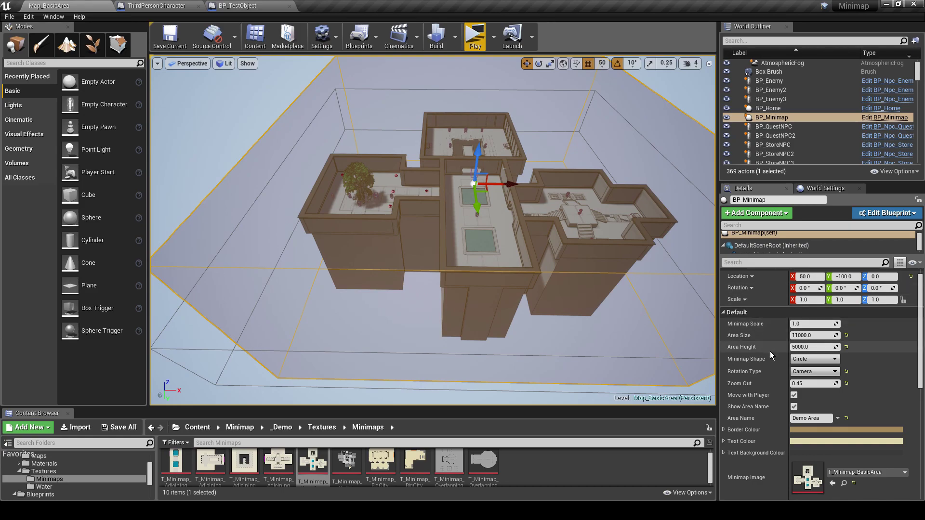
Set BP_Minimap's Minimap Scale to 2.0 and play the level in a new window.
scroll(795, 356, "down", 3)
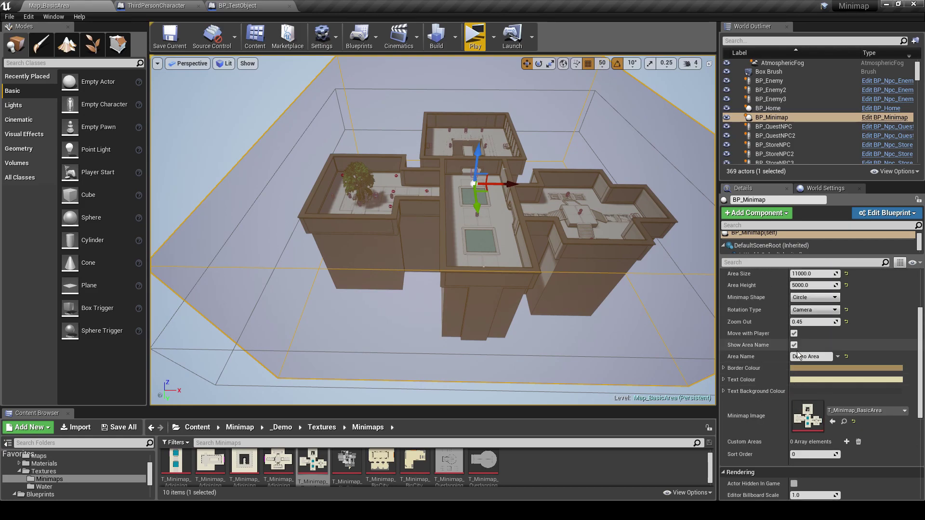
scroll(797, 355, "up", 3)
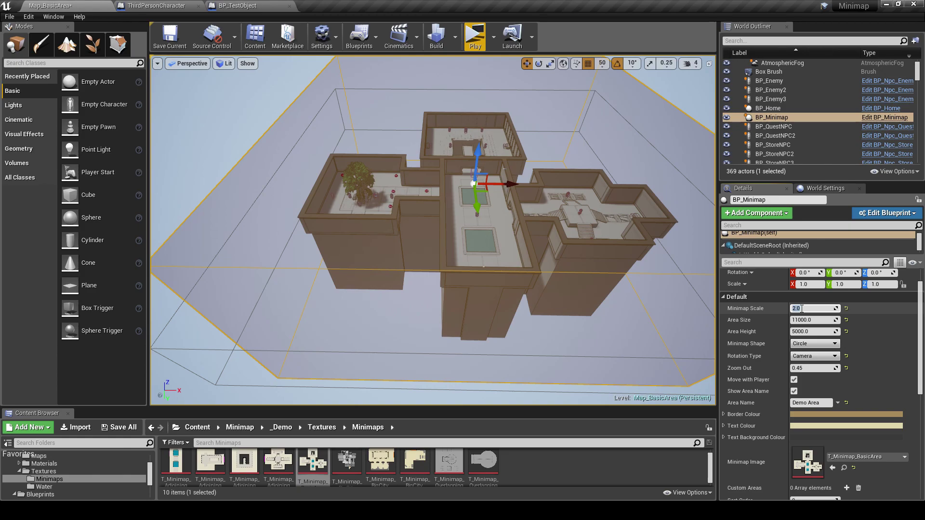
right_click_drag(484, 112, 484, 102)
left_click(475, 48)
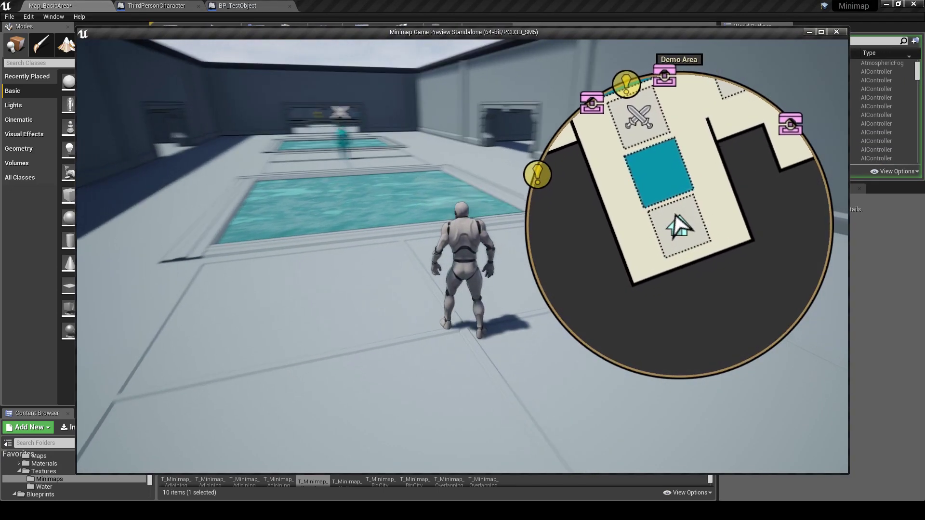
Run the character around the pool room to examine the minimap's size and marker display at the new scale.
key("w")
key("a")
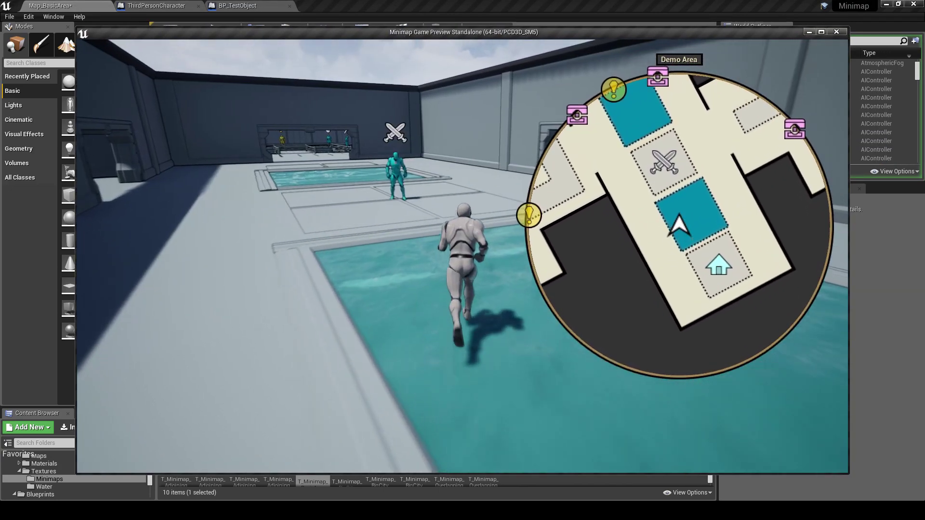
key("d")
key("s")
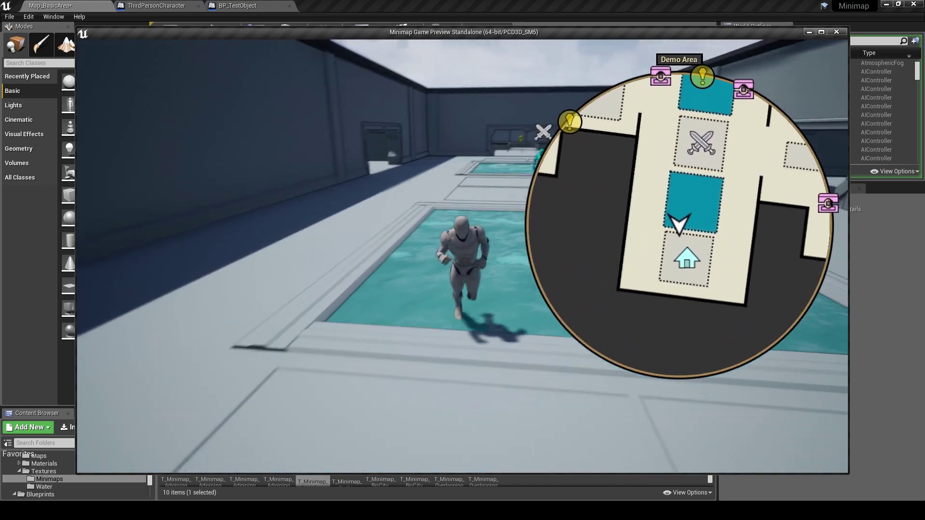
key("a")
key("w")
key("a")
key("w")
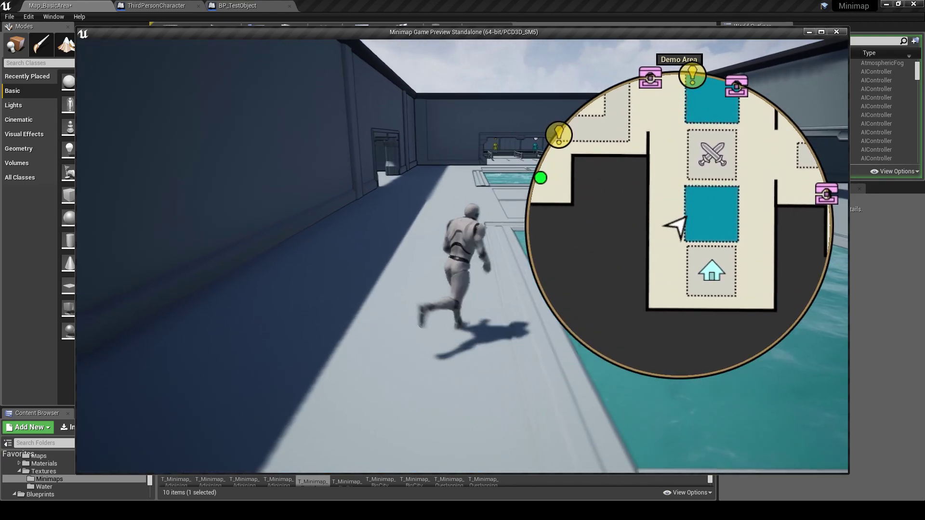
key("d")
key("w")
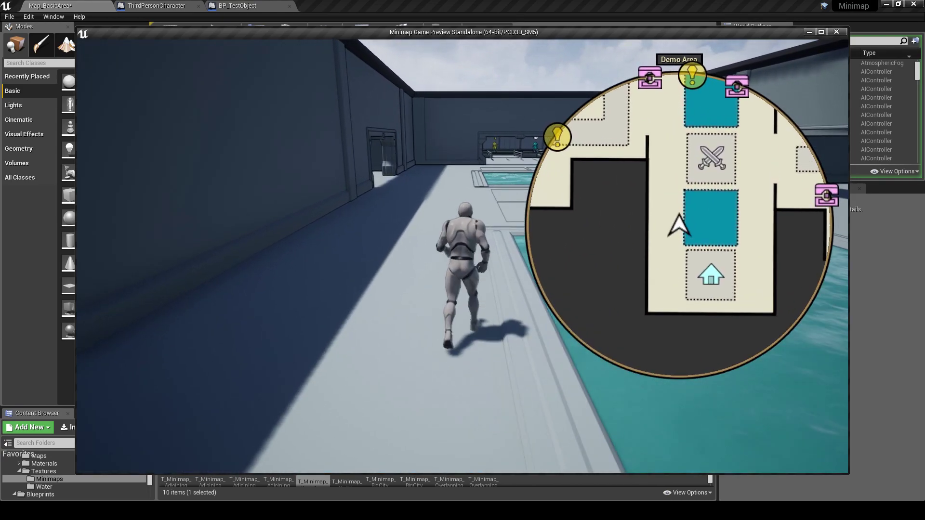
key("w")
key("a")
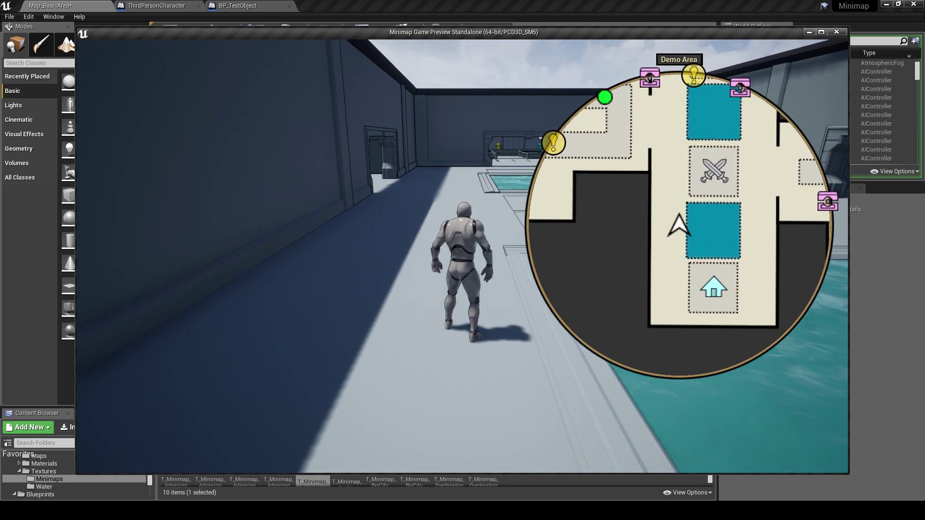
key("s")
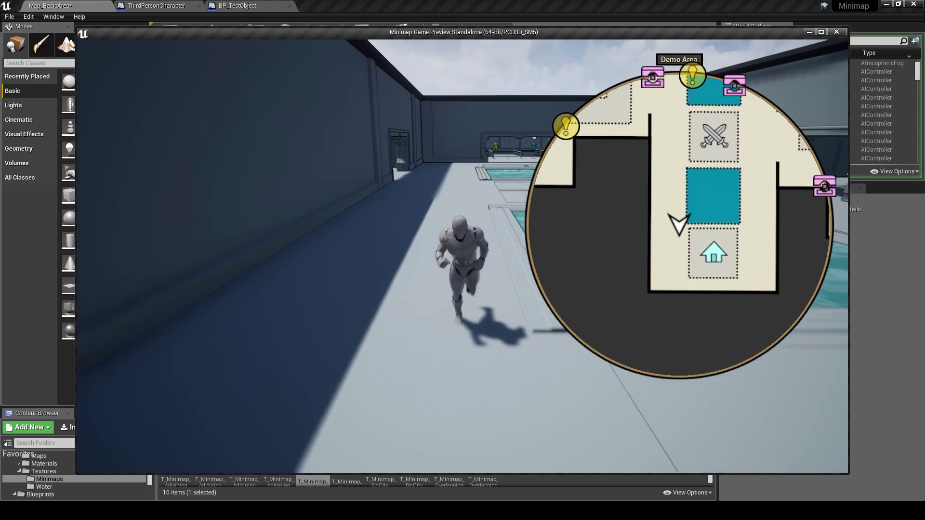
key("w")
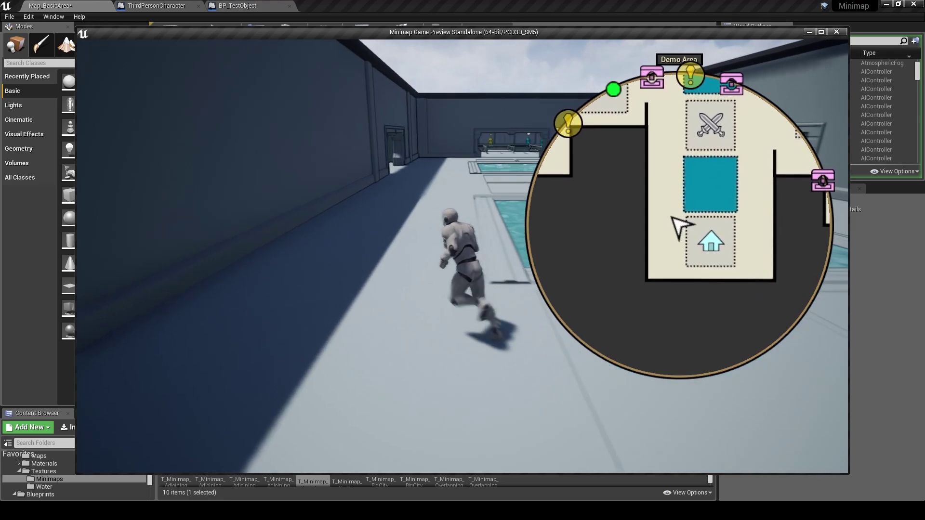
key("w")
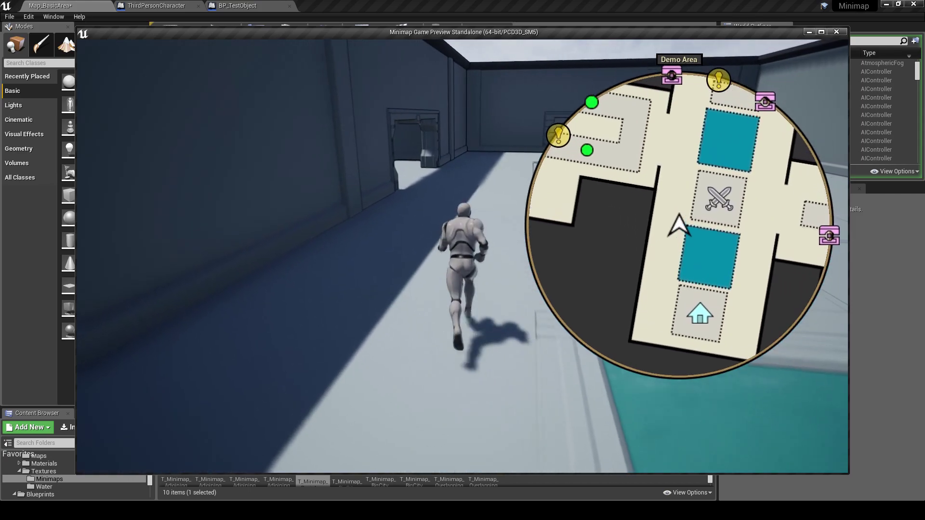
key("d")
key("s")
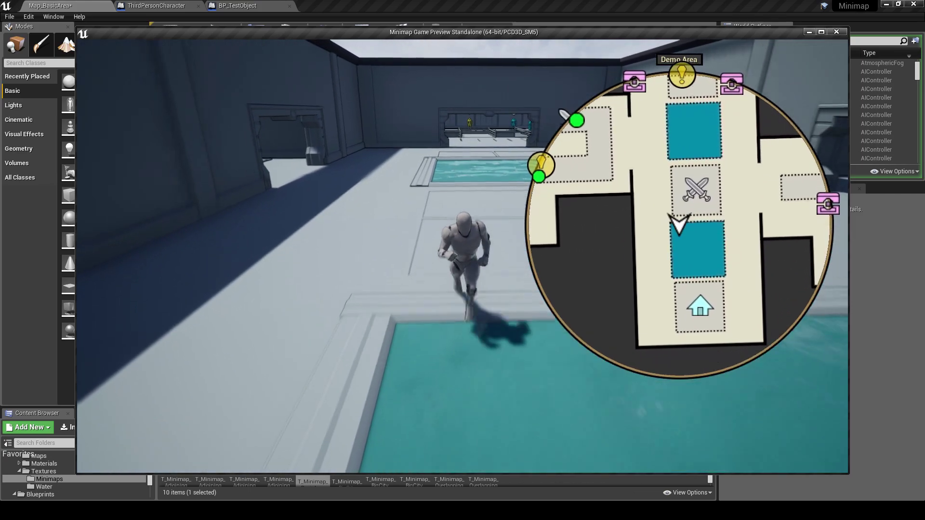
Run the character beside the pool to check the minimap at scale 2.0, and end the play session.
key("a")
key("w")
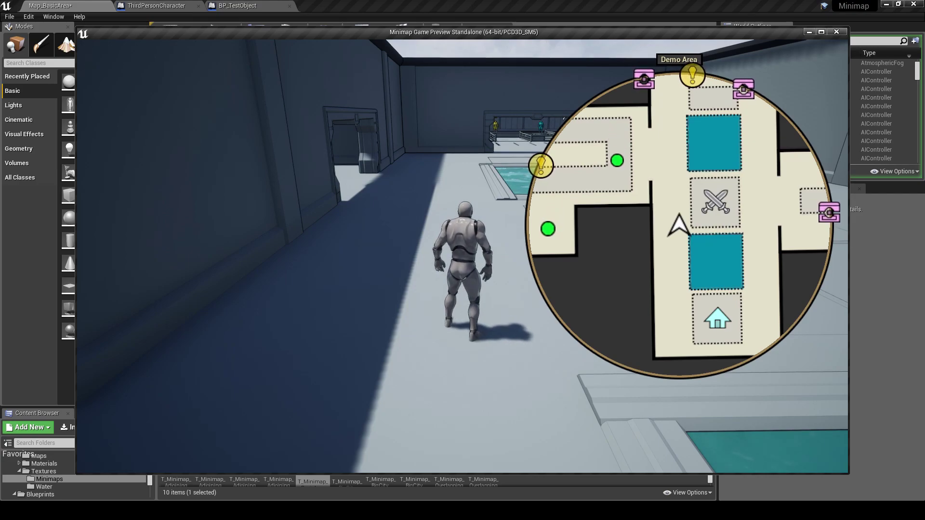
key("Escape")
Set BP_Minimap's Minimap Scale to 0.5 and test the minimap's size by running past the pool in a play session.
right_click_drag(433, 230, 450, 247)
key("w")
key("s")
left_click(771, 117)
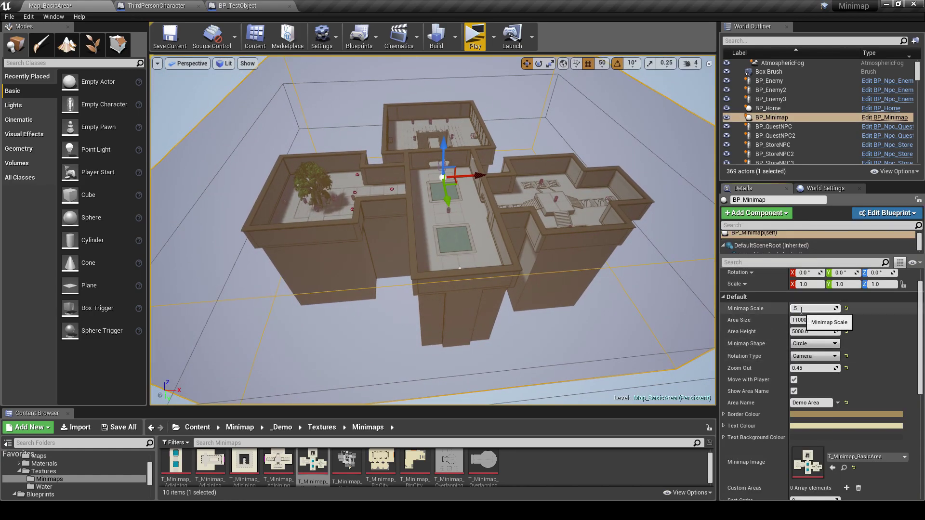
left_click(474, 36)
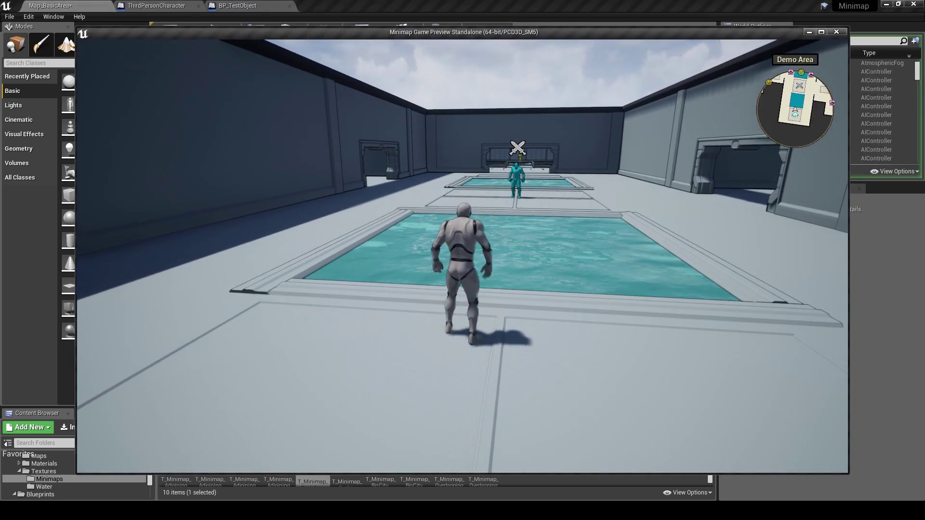
key("w")
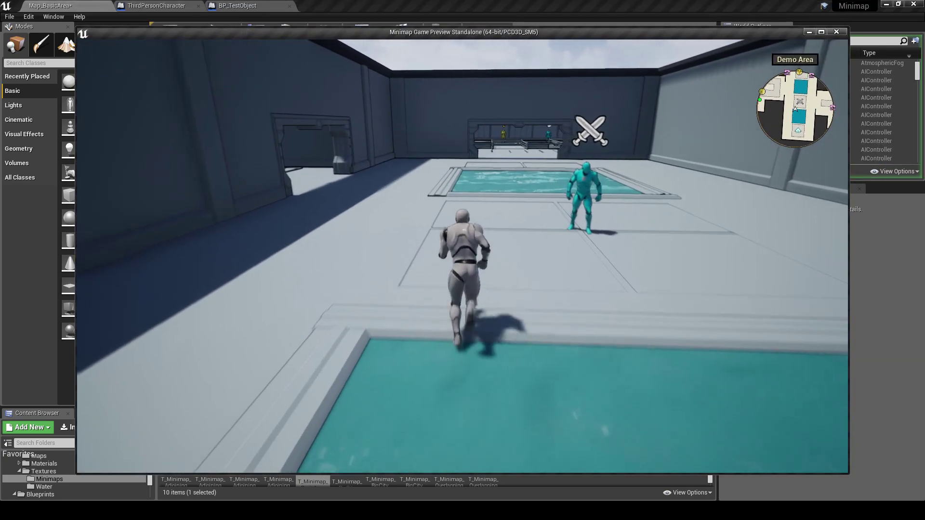
key("Escape")
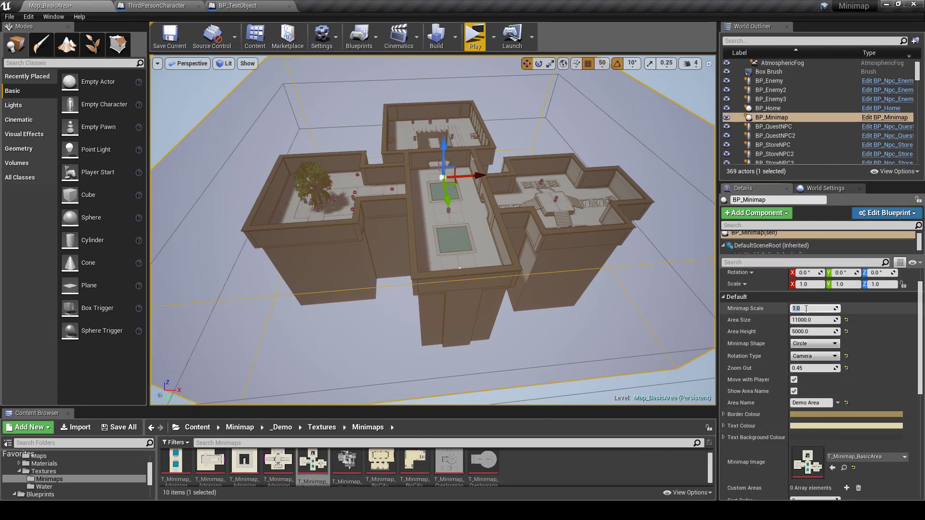
Set BP_Minimap's Minimap Scale to 1.0 and view its whole area volume from above the level.
right_click_drag(610, 295, 609, 339)
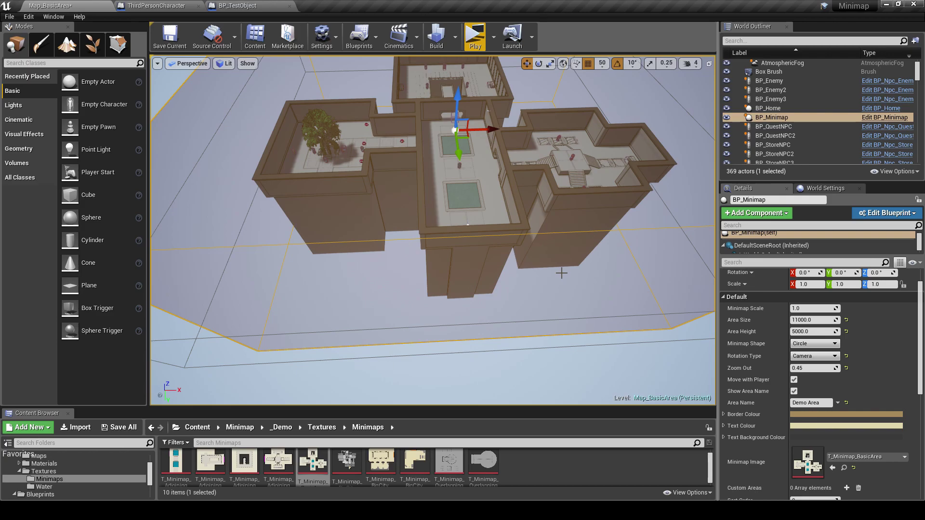
right_click_drag(561, 273, 571, 318)
key("w")
key("s")
key("w")
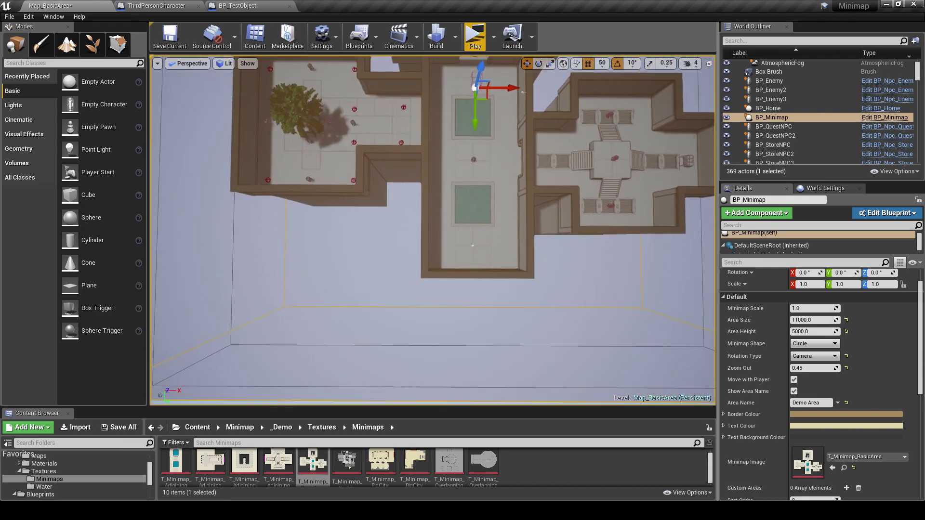
scroll(473, 246, "down", 5)
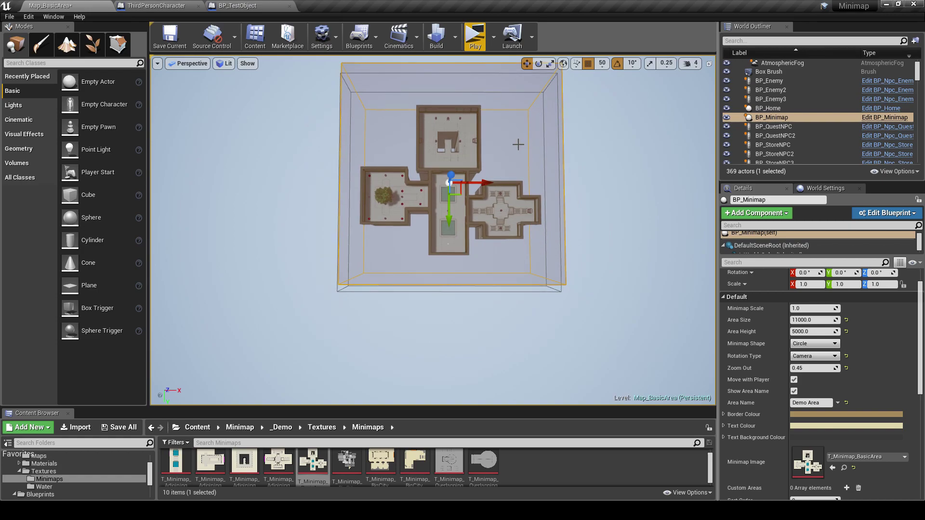
right_click_drag(518, 145, 528, 142)
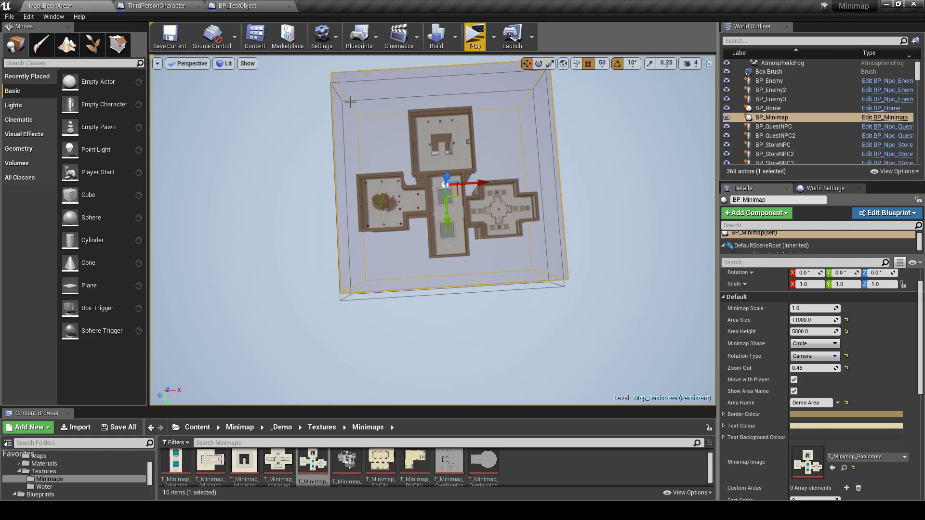
Examine BP_Minimap's square area around the level in the orthographic Top view, and return to the Perspective view.
left_click(202, 69)
left_click(203, 98)
scroll(458, 178, "down", 3)
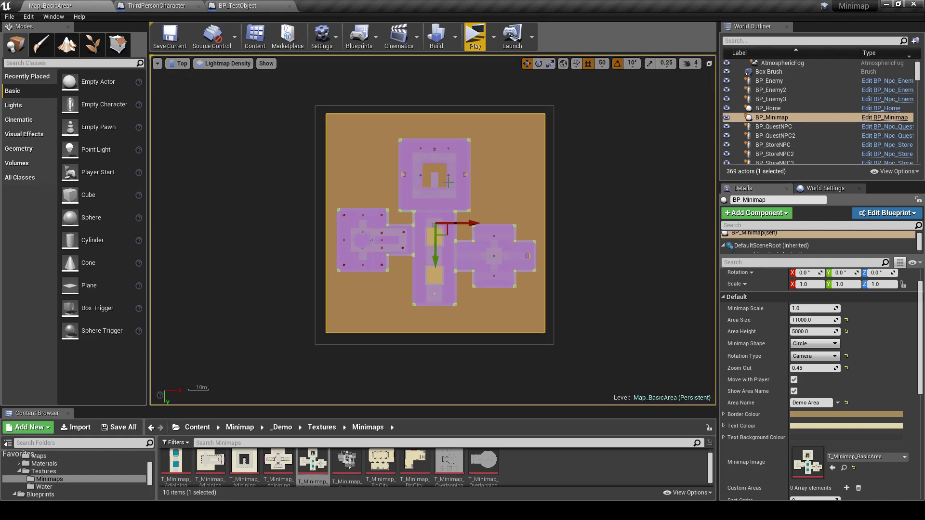
scroll(458, 178, "up", 1)
scroll(457, 179, "up", 1)
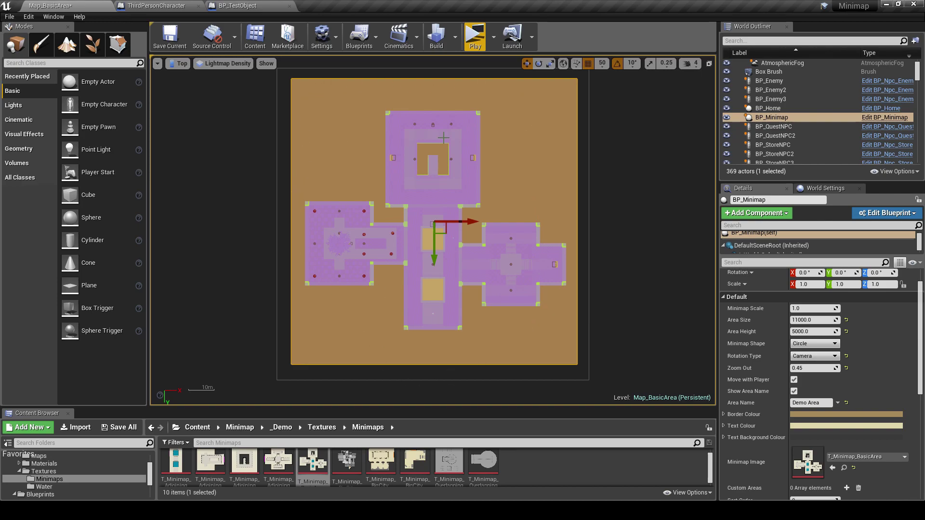
right_click_drag(513, 127, 508, 138)
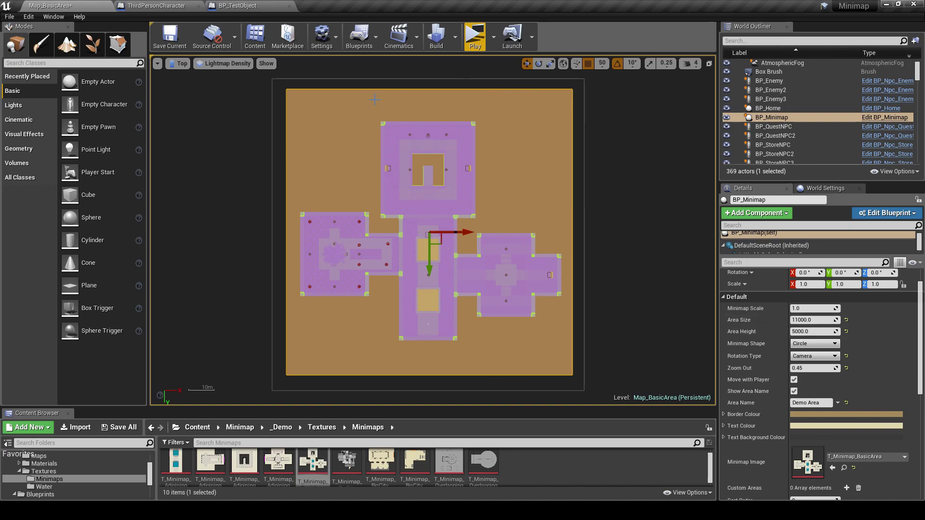
left_click(179, 63)
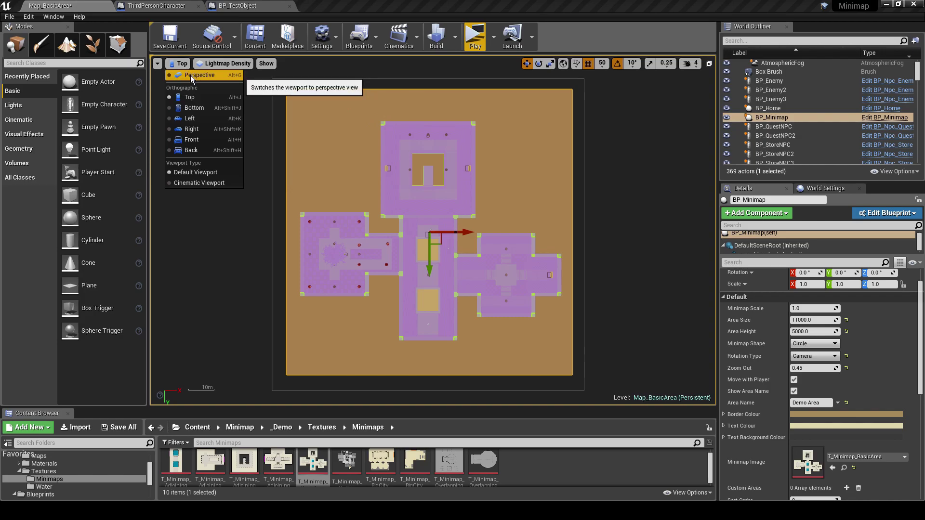
left_click(190, 75)
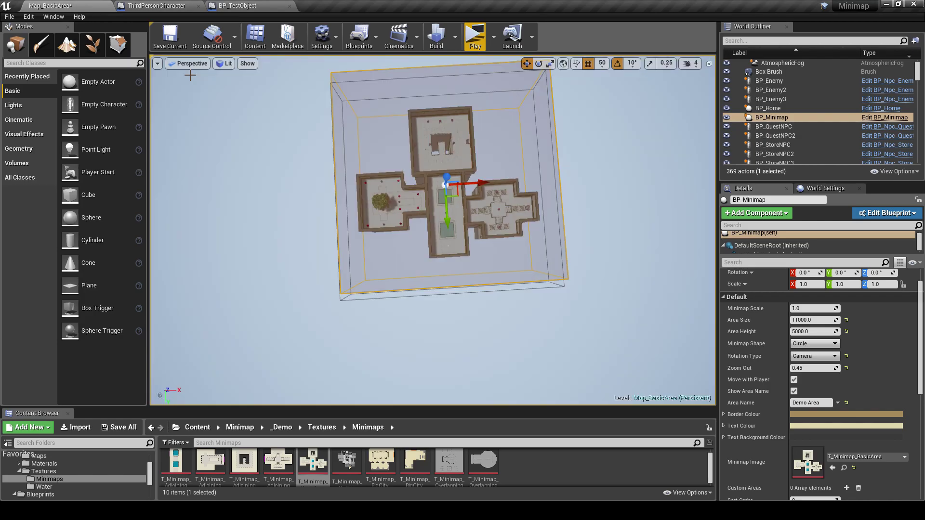
Play the level and run the character along the pool to check the minimap at scale 1.0.
left_click(473, 44)
key("w")
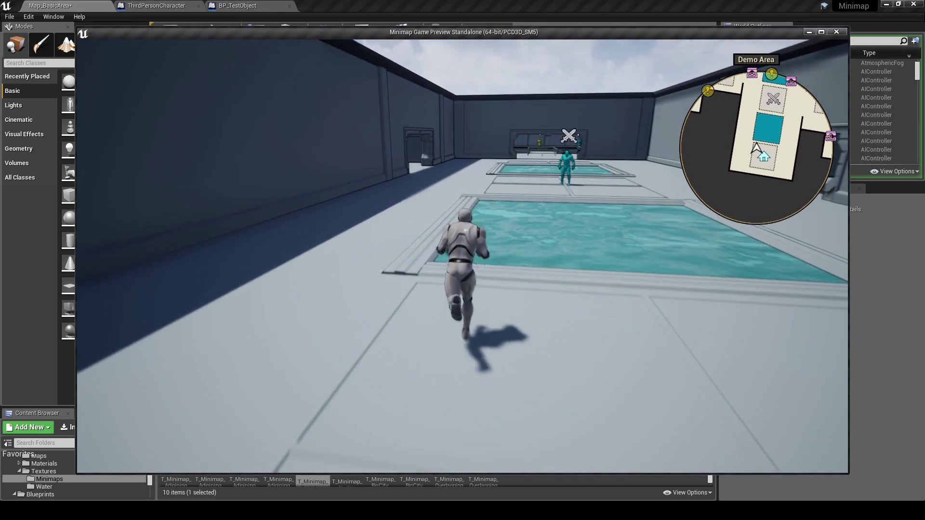
key("w")
key("w")
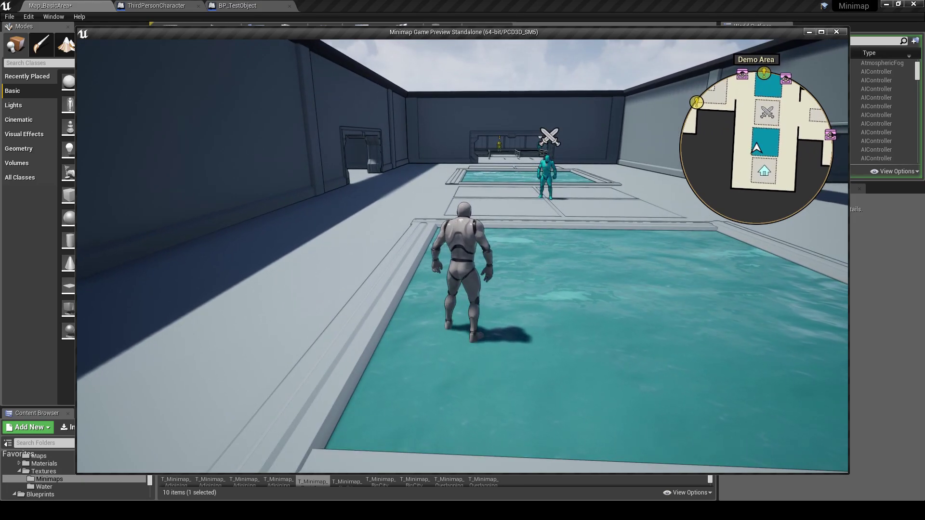
key("w")
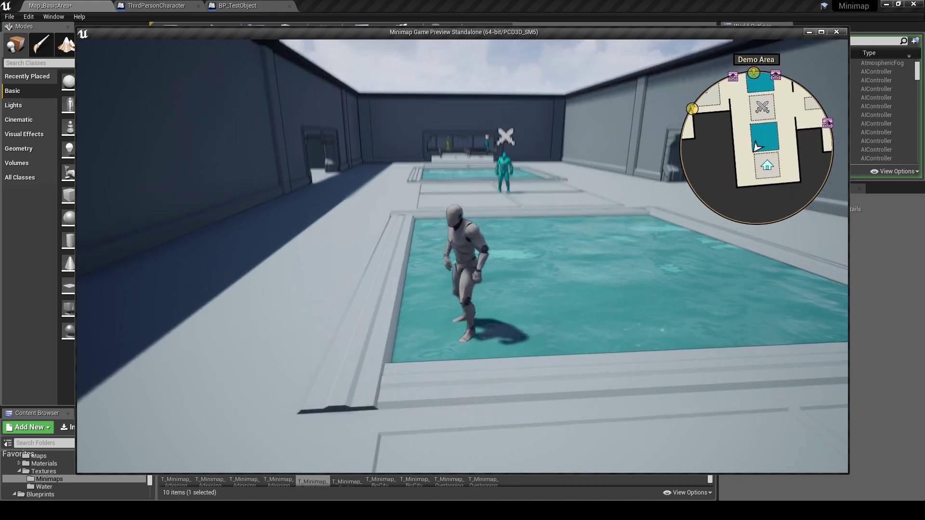
key("Escape")
Select BP_Minimap and examine the height of its area volume against the level's walls from the side.
left_click(772, 117)
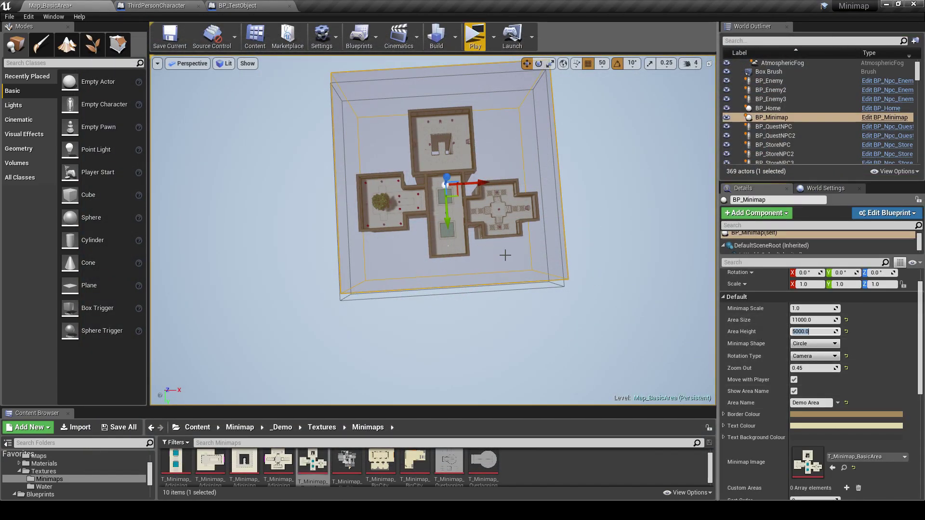
right_click_drag(505, 255, 455, 232)
key("s")
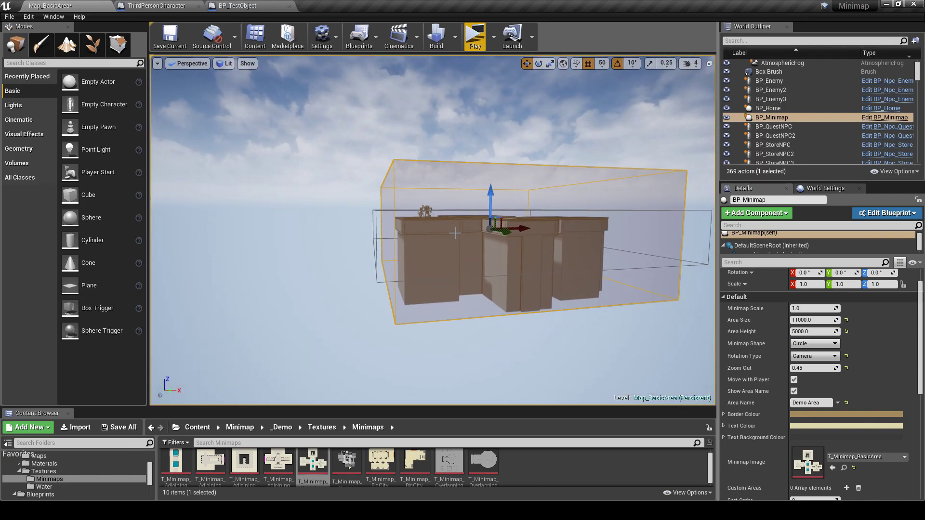
scroll(444, 196, "up", 4)
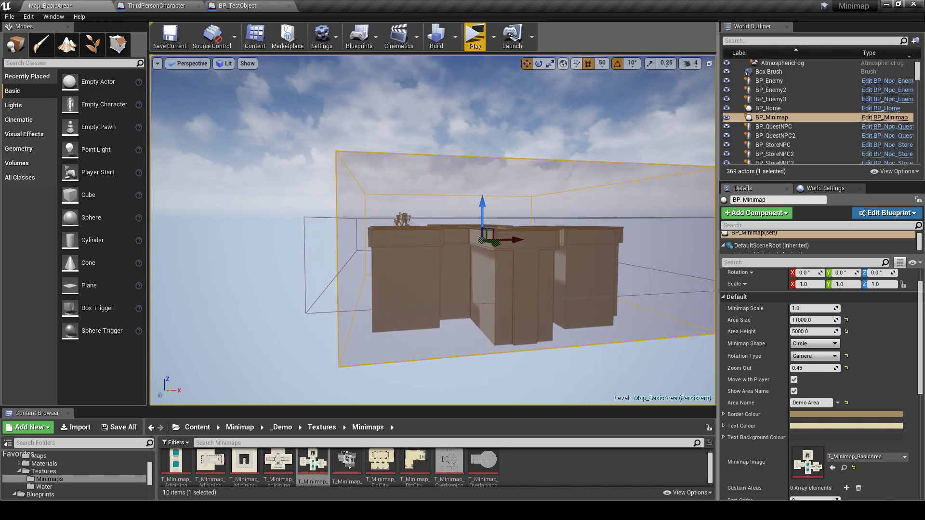
key("w")
right_click_drag(469, 201, 479, 178)
key("s")
scroll(451, 212, "down", 2)
key("d")
key("a")
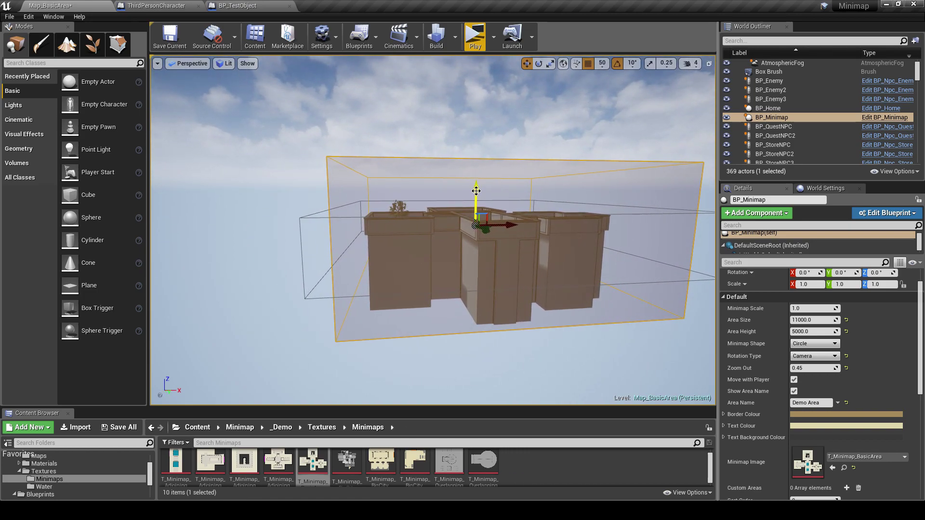
Lower BP_Minimap along the Z axis until the top of its area volume sits just above the level's walls.
left_click_drag(475, 191, 474, 217)
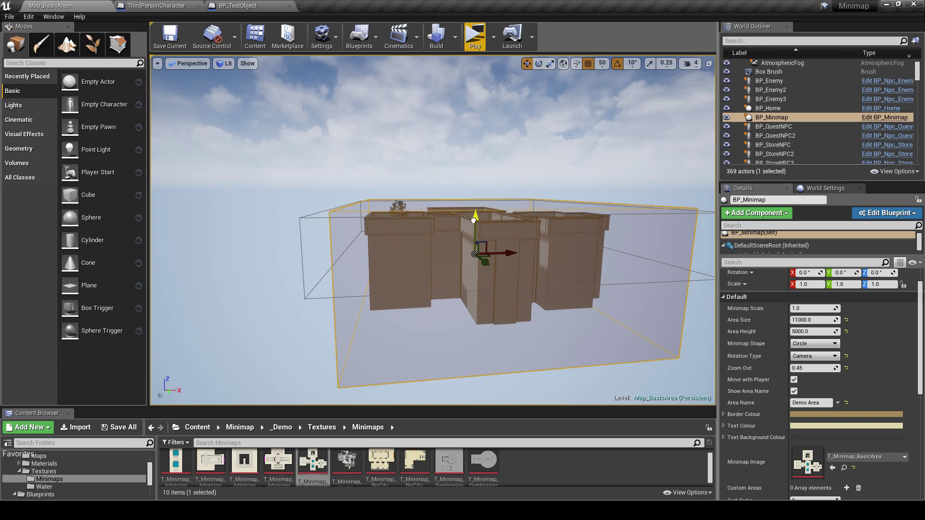
key("w")
mouse_move(493, 222)
right_mouse_down()
mouse_move(501, 210)
mouse_move(493, 207)
right_mouse_up()
key("s")
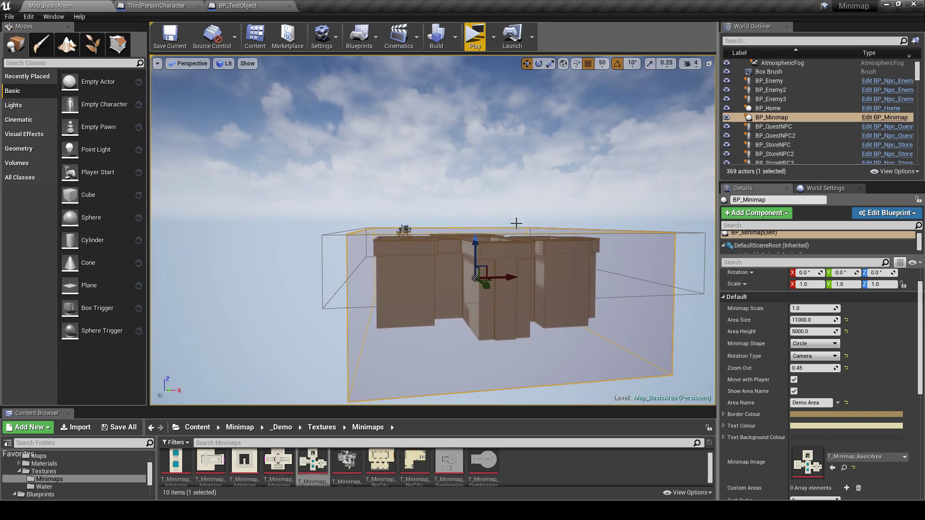
Duplicate BP_Minimap straight upward along the Z axis so the copy's volume stands on top of the original.
left_click_drag(475, 245, 469, 146, "alt")
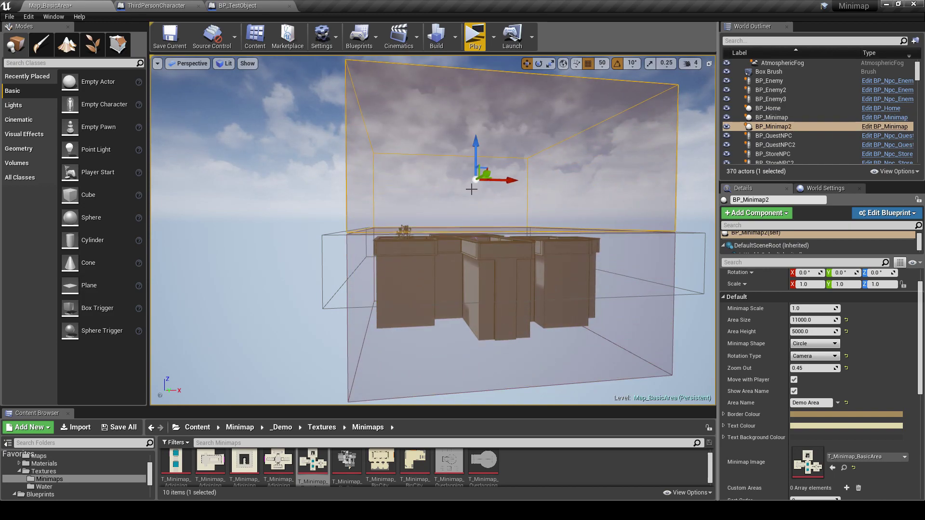
right_click_drag(471, 189, 462, 183)
key("w")
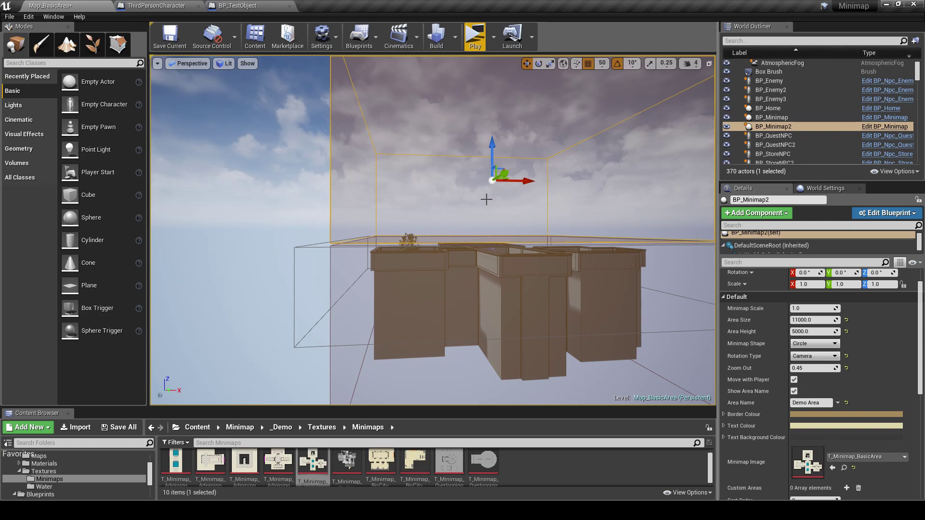
Set the duplicated minimap's Area Height to 1000 and lower its volume onto the top of the original one.
mouse_move(487, 200)
right_mouse_down()
mouse_move(520, 208)
mouse_move(487, 204)
right_mouse_up()
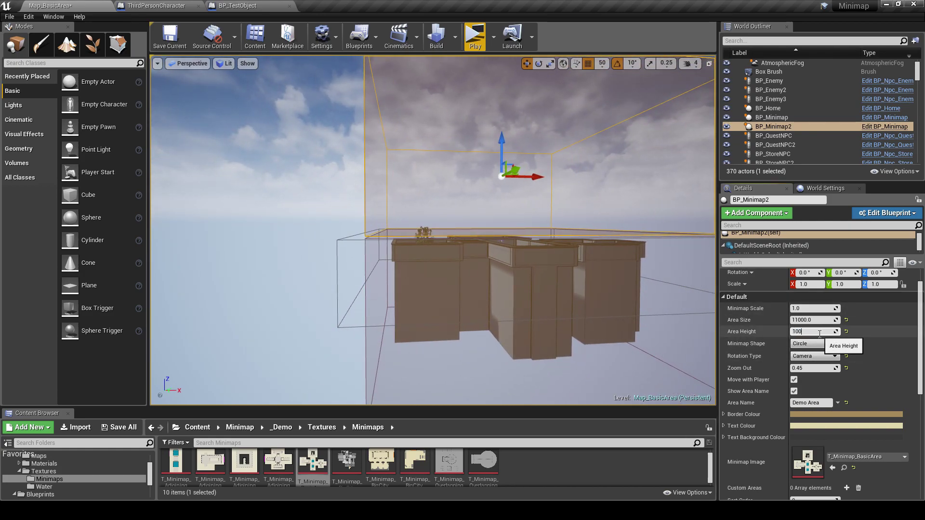
key("Return")
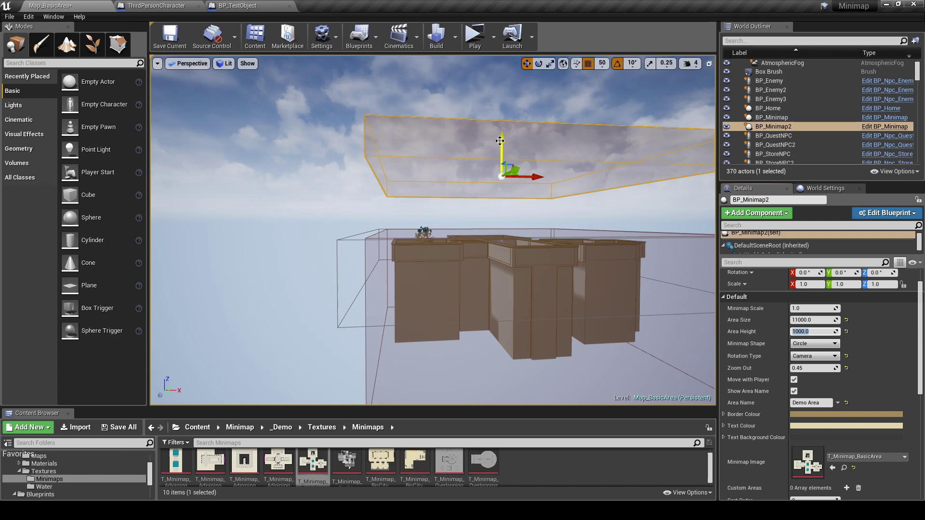
left_click_drag(500, 141, 500, 185)
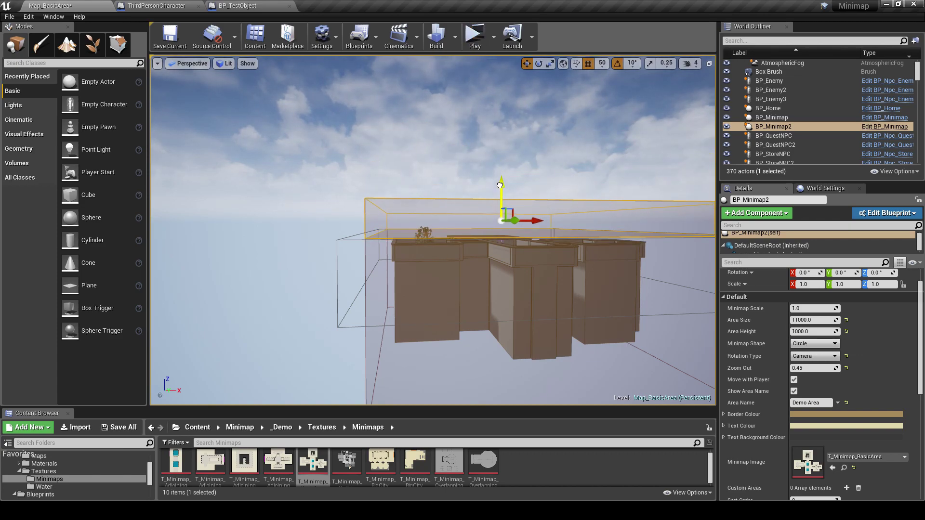
right_click_drag(468, 148, 466, 130)
right_click_drag(481, 191, 493, 198)
key("w")
key("d")
key("s")
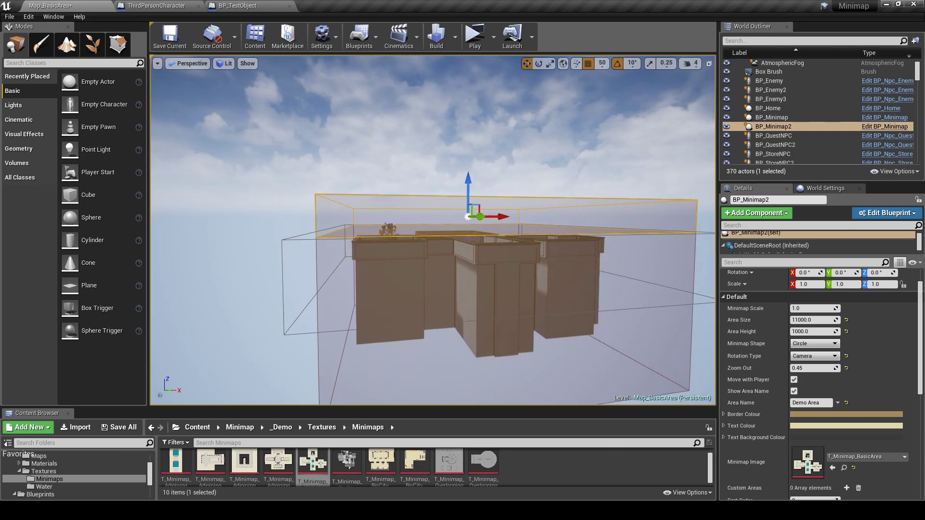